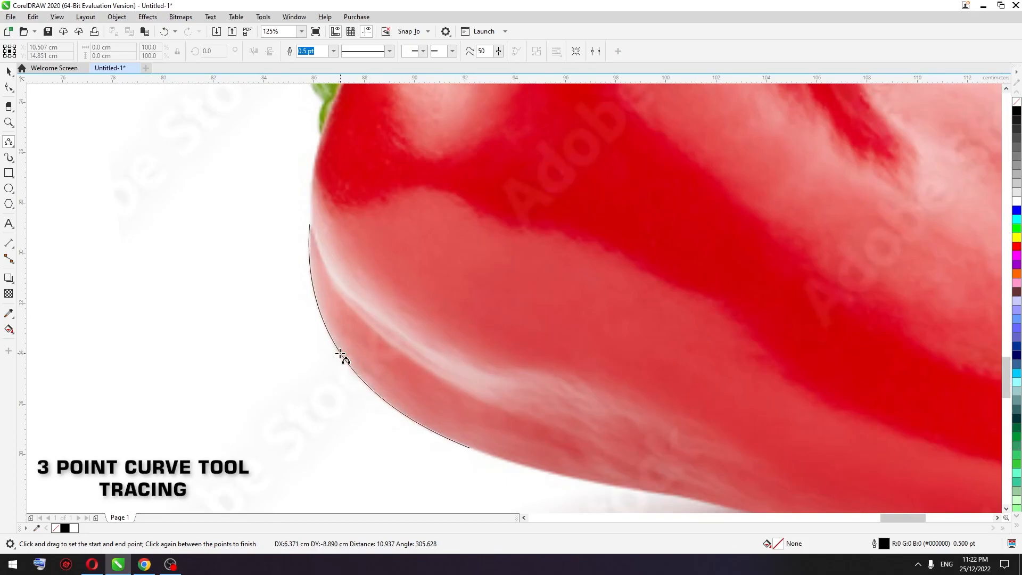
Step: Trace the pepper's lower-left edge with a 3-point curve about 6.4 by 8.9 cm and extend it along the underside
click(343, 354)
scroll(306, 350, down, 1)
scroll(374, 407, up, 1)
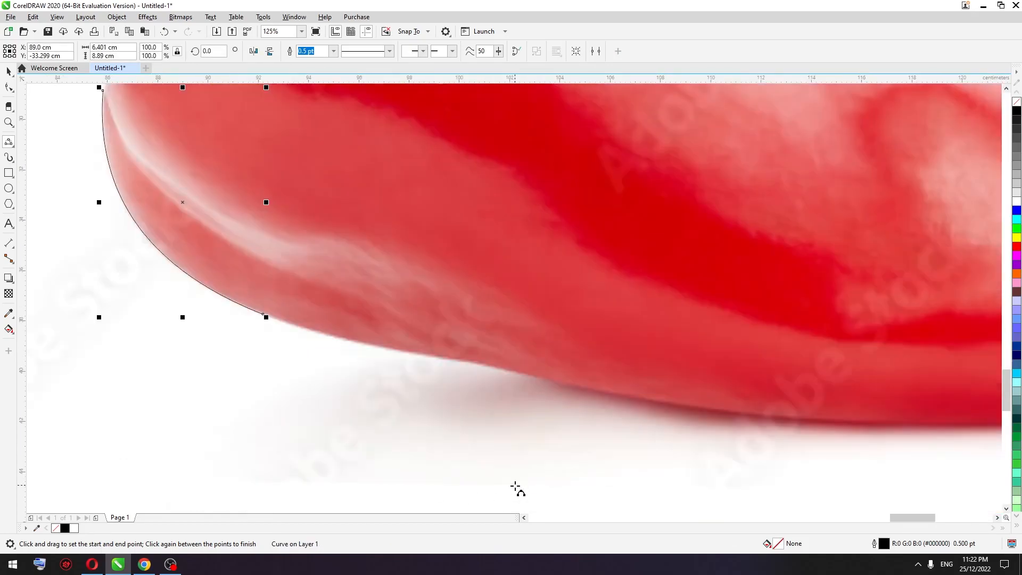
drag(263, 315, 461, 362)
click(365, 347)
Step: Continue the outline along the pepper's underside with two connected 3-point curves spanning about 11.1 cm and 19.3 cm
scroll(362, 346, down, 1)
scroll(495, 378, up, 1)
drag(331, 331, 605, 385)
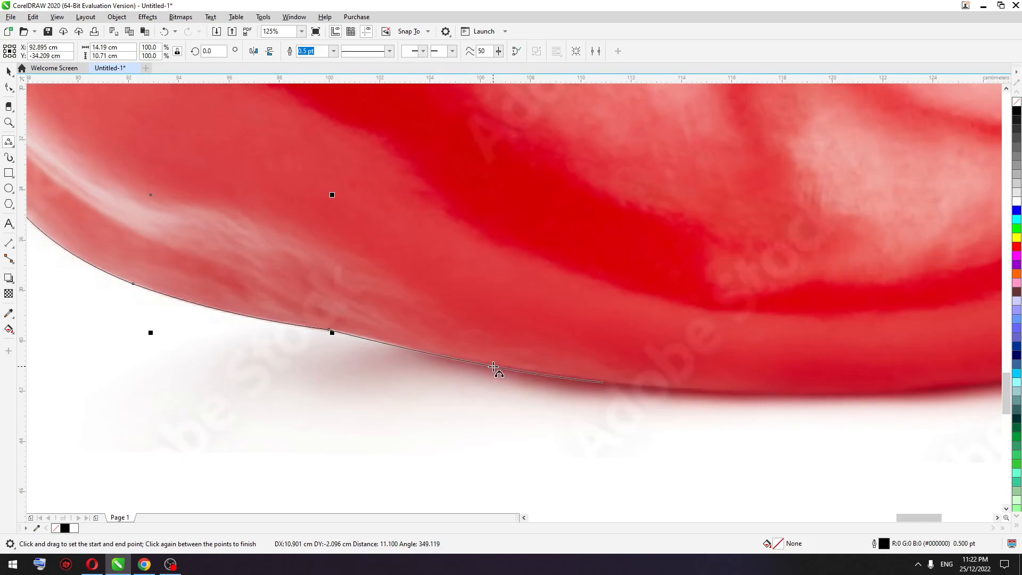
click(493, 368)
scroll(322, 359, down, 1)
drag(464, 371, 706, 365)
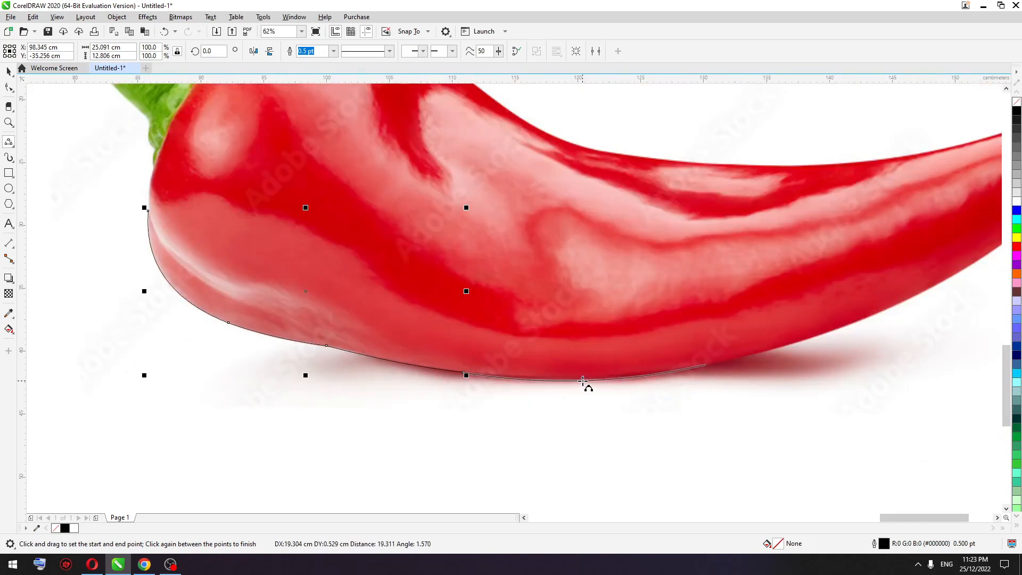
click(586, 383)
Step: Add a 3-point curve spanning about 29.1 cm along the pepper's rising lower edge toward the tip
scroll(507, 411, down, 1)
scroll(710, 365, up, 1)
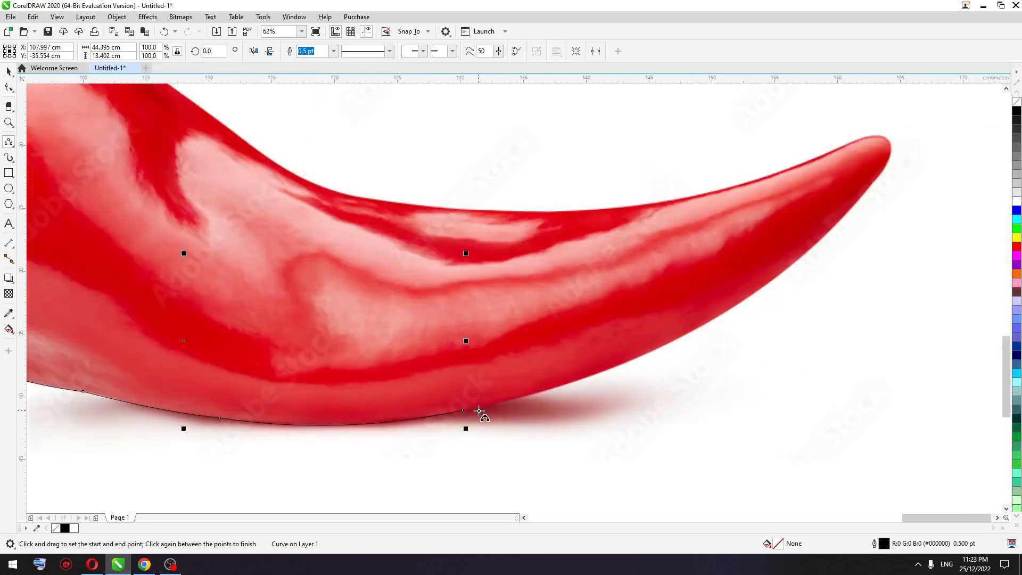
drag(465, 410, 797, 260)
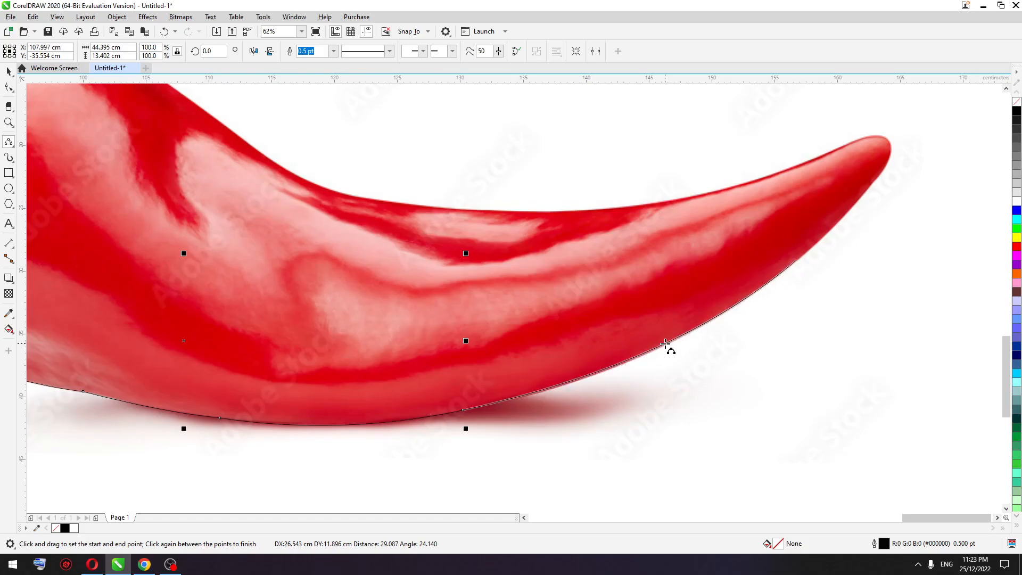
click(665, 346)
Step: Set the outline width to 1.5 pt and extend the lower edge about 10.8 cm to just below the pepper's tip
scroll(900, 133, down, 3)
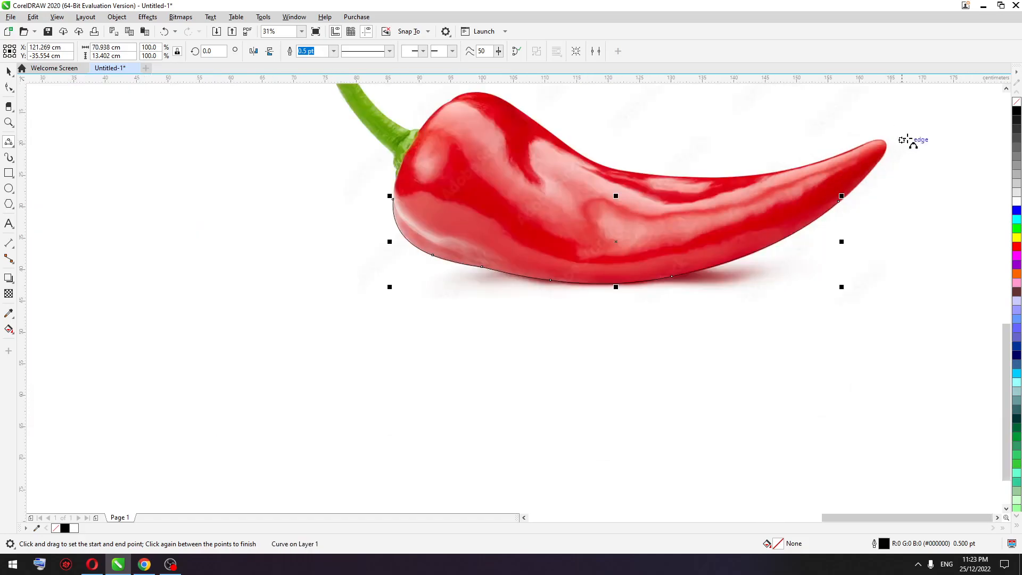
scroll(905, 139, up, 5)
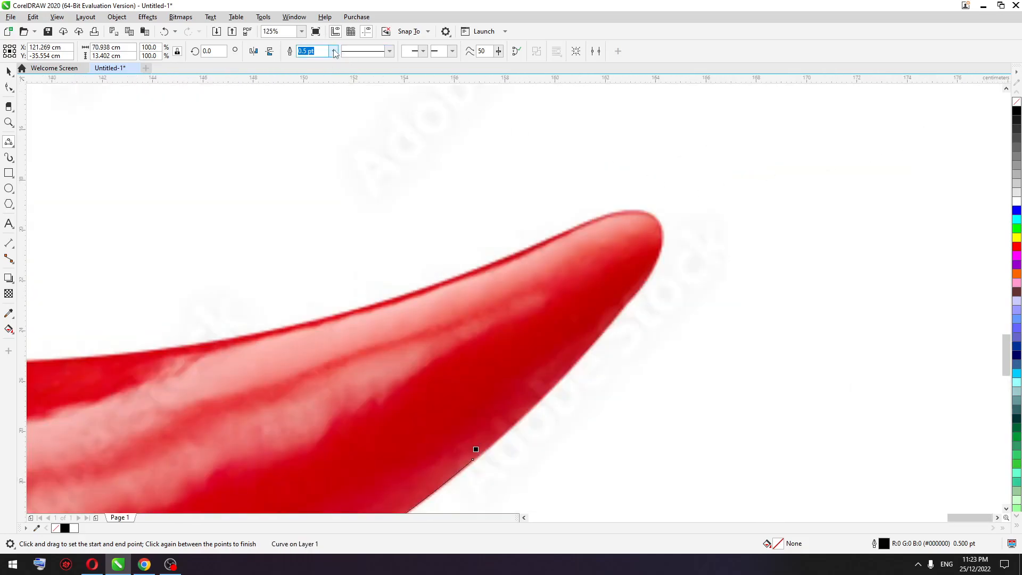
click(335, 51)
click(325, 106)
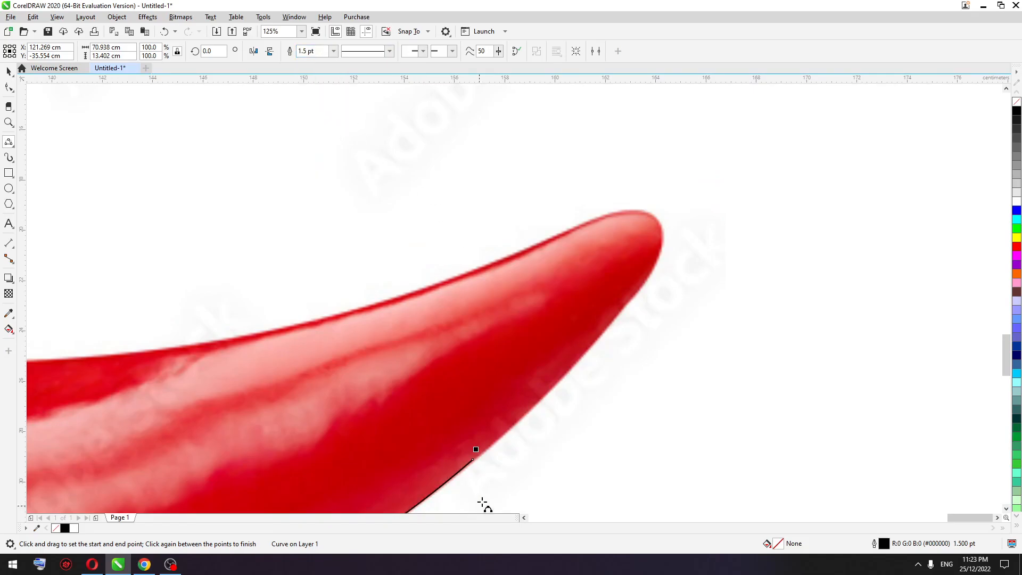
drag(474, 459, 662, 261)
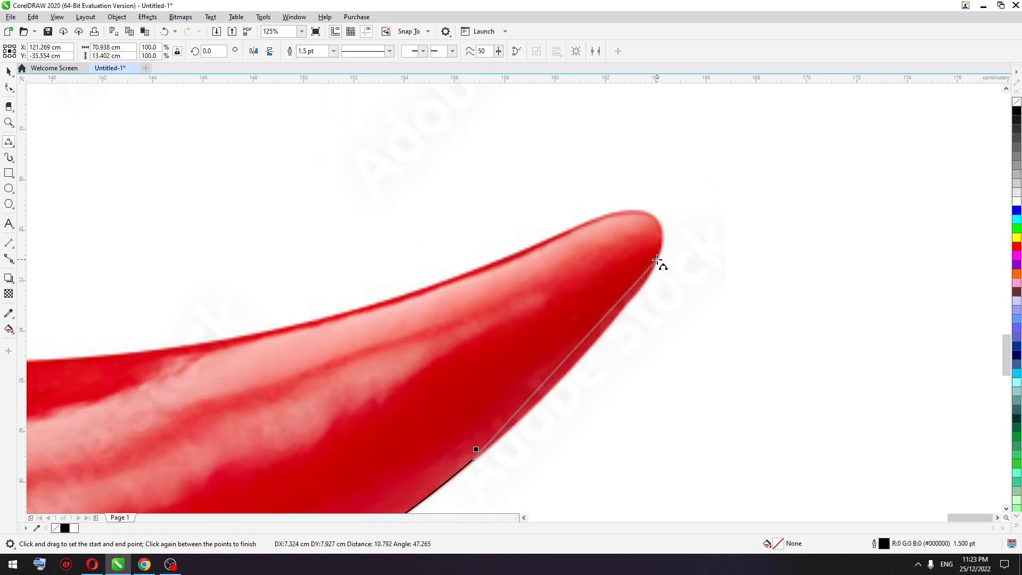
click(591, 354)
Step: Trace around the pepper's rounded tip and add a curve spanning about 9.1 cm along the adjoining upper edge
scroll(645, 183, up, 2)
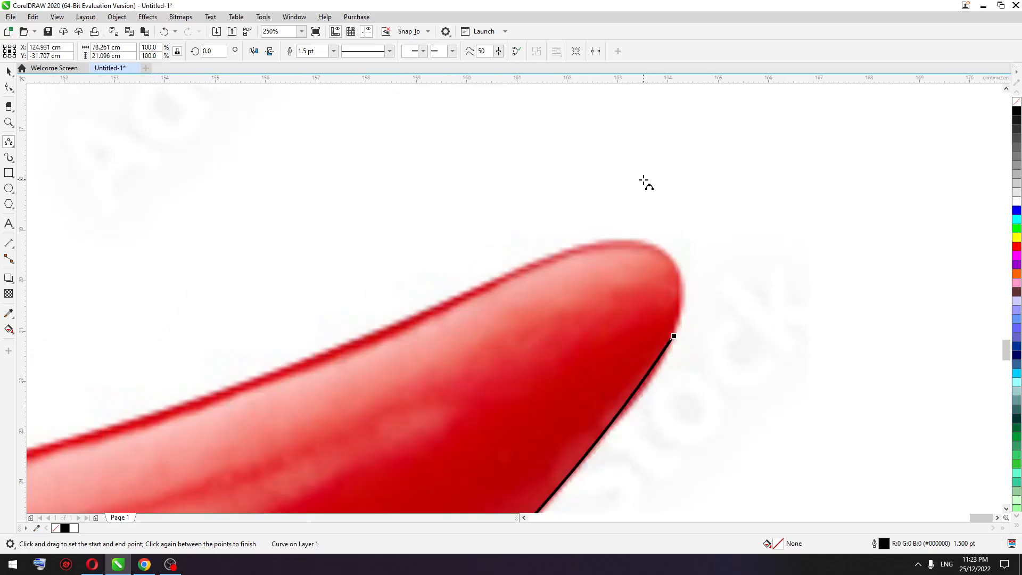
drag(673, 338, 664, 259)
key(ctrl+z)
drag(672, 338, 98, 426)
click(685, 292)
click(621, 237)
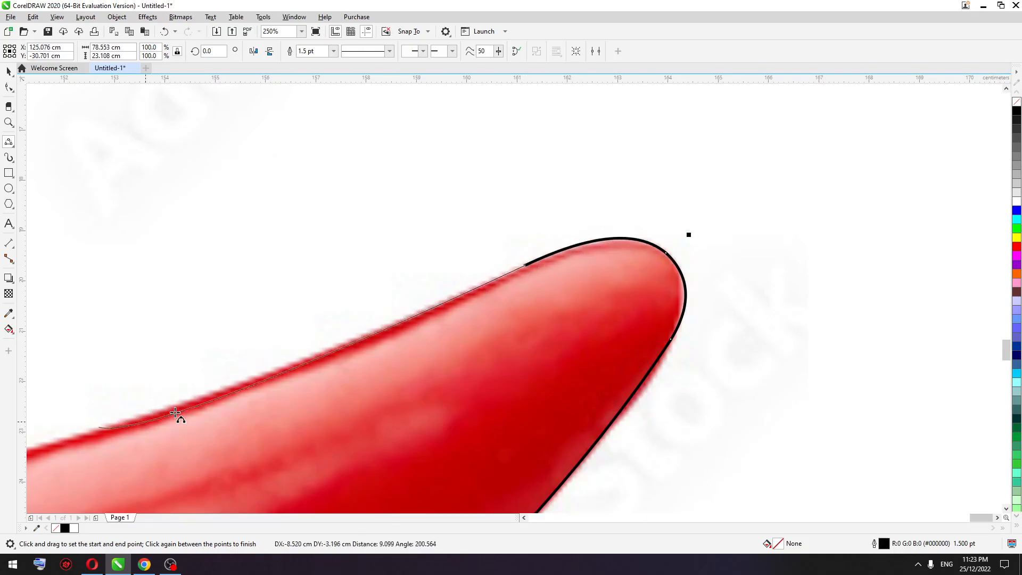
click(310, 358)
Step: Extend the outline about 18.1 cm along the upper edge from near the tip to the pepper's concave middle
scroll(607, 318, down, 2)
scroll(419, 366, up, 1)
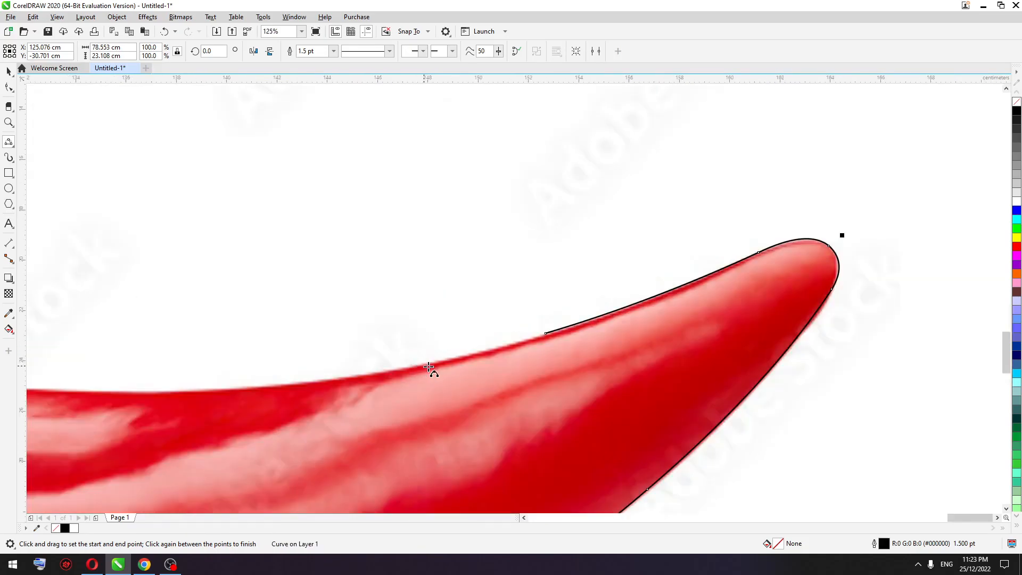
drag(543, 334, 95, 392)
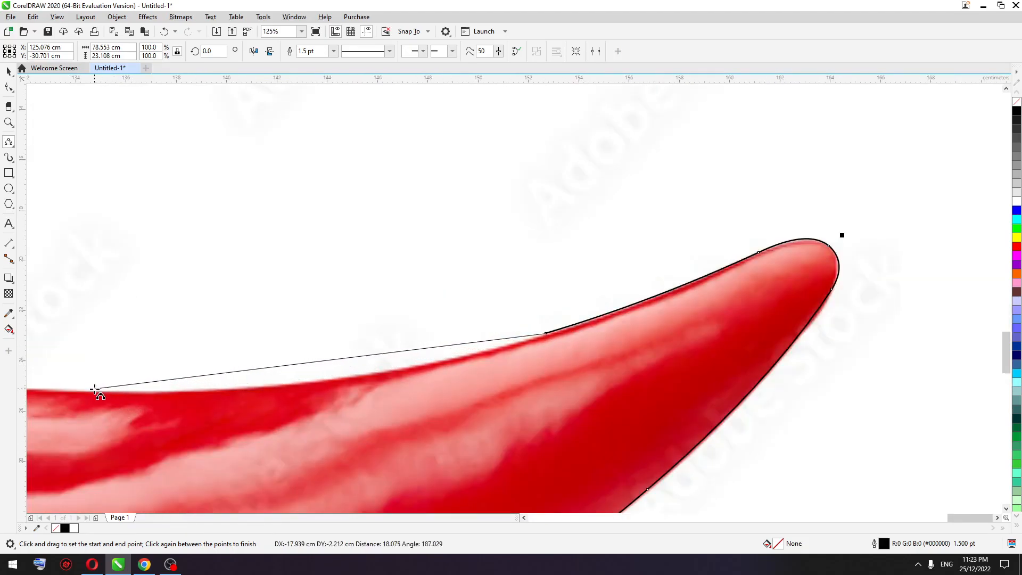
click(354, 377)
Step: Trace the concave middle of the pepper's upper edge with a 3-point curve spanning about 14.5 cm
scroll(643, 367, down, 1)
scroll(222, 370, up, 1)
scroll(712, 371, down, 1)
scroll(599, 400, up, 1)
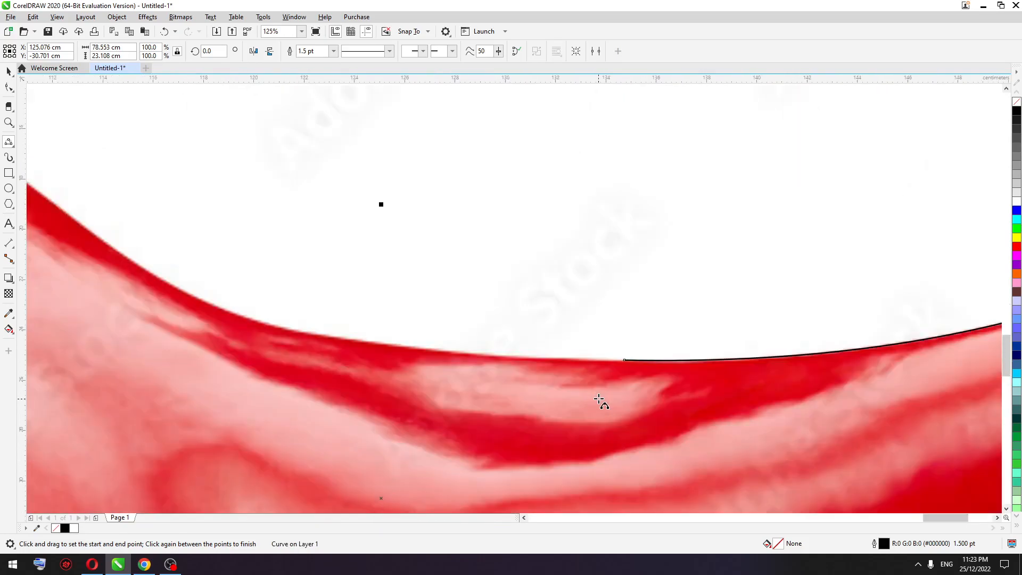
drag(624, 361, 262, 322)
click(365, 346)
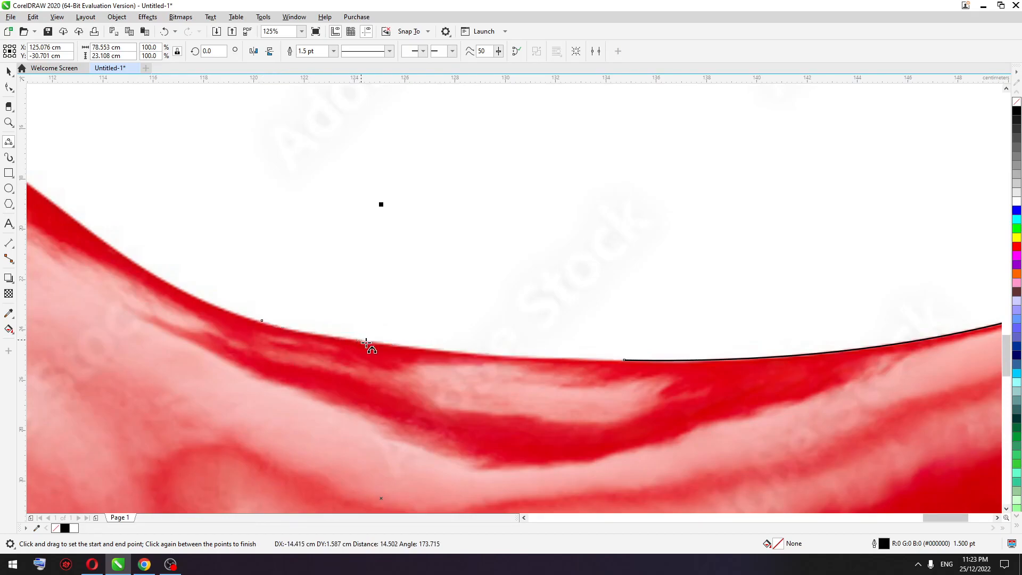
Step: Trace the slope rising from the concave middle toward the pepper's hump with a curve spanning about 11.4 cm
scroll(337, 289, down, 1)
scroll(166, 214, up, 1)
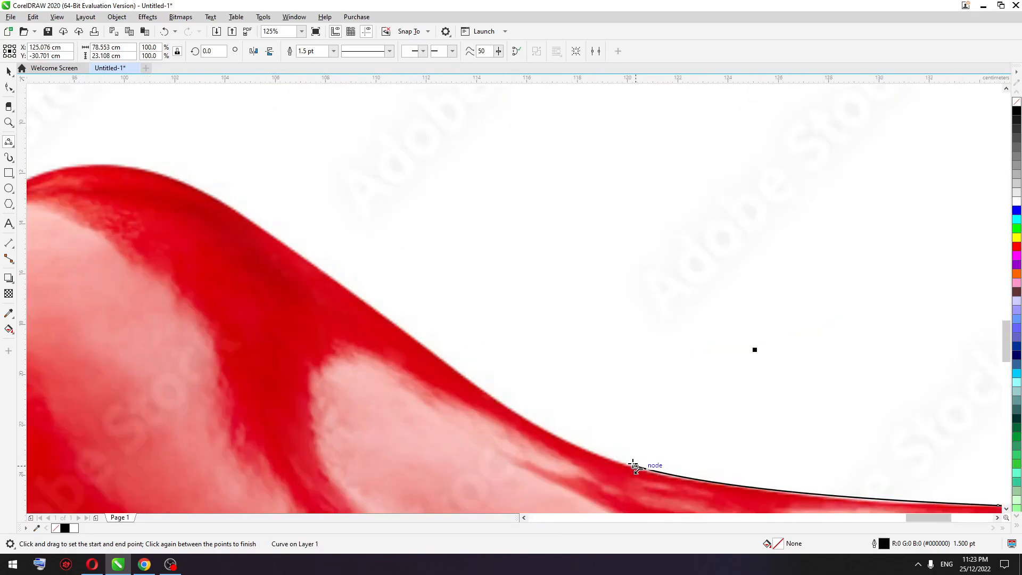
drag(636, 467, 388, 320)
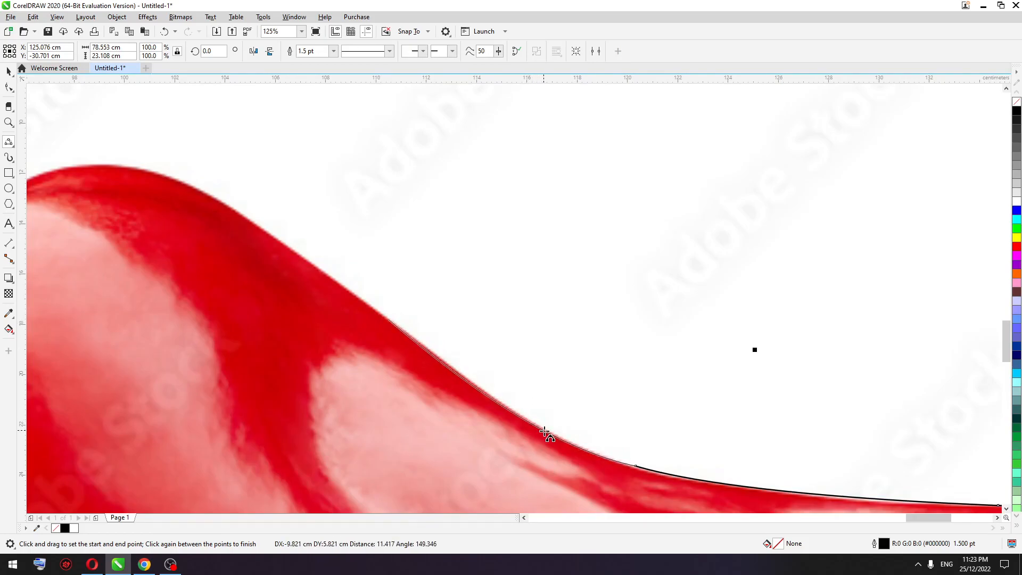
click(545, 432)
Step: Trace over the pepper's hump with two connected 3-point curves spanning about 11.1 cm and 6.1 cm
scroll(627, 415, down, 1)
scroll(411, 334, up, 1)
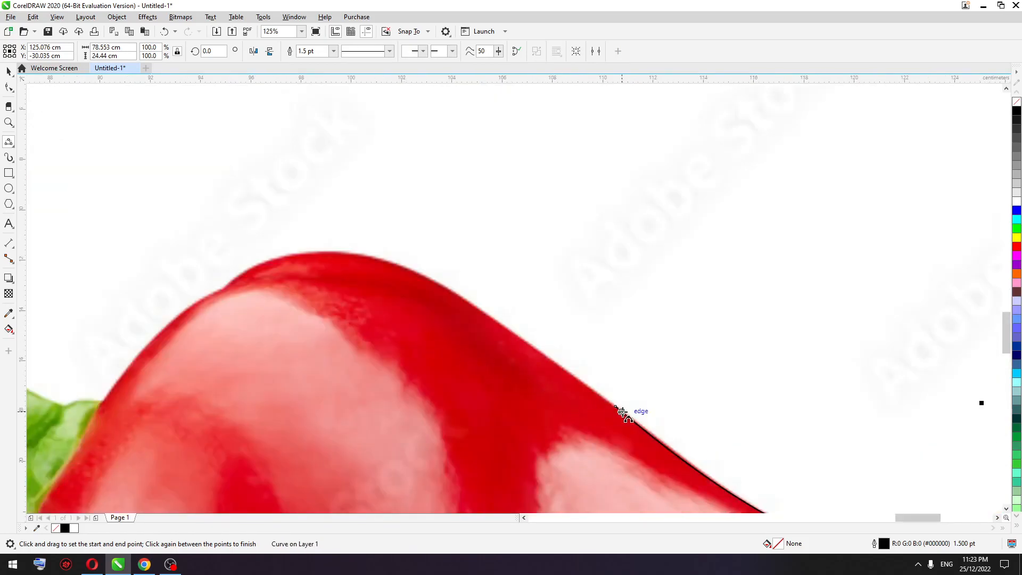
drag(615, 406, 389, 261)
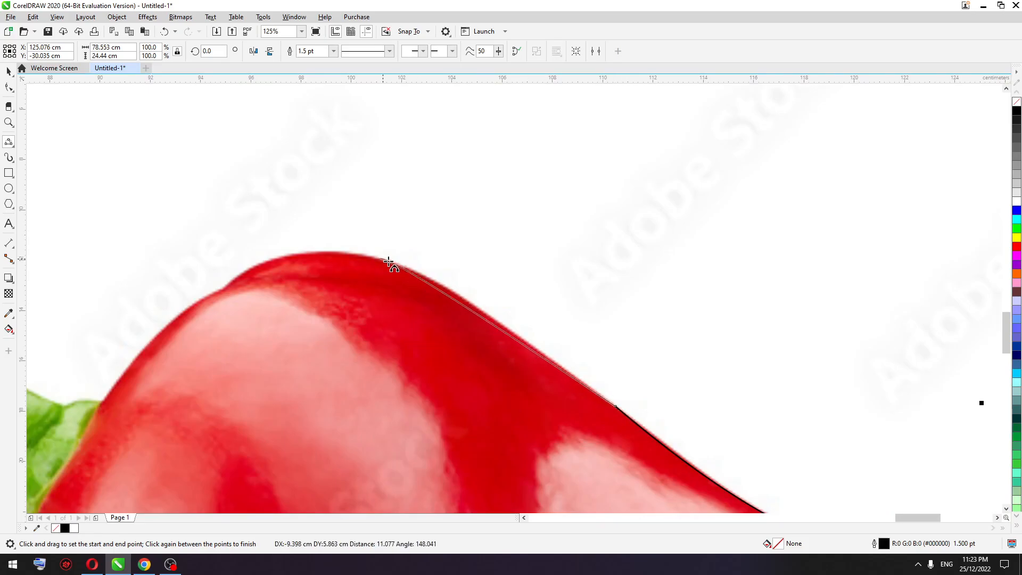
click(424, 275)
drag(379, 260, 227, 288)
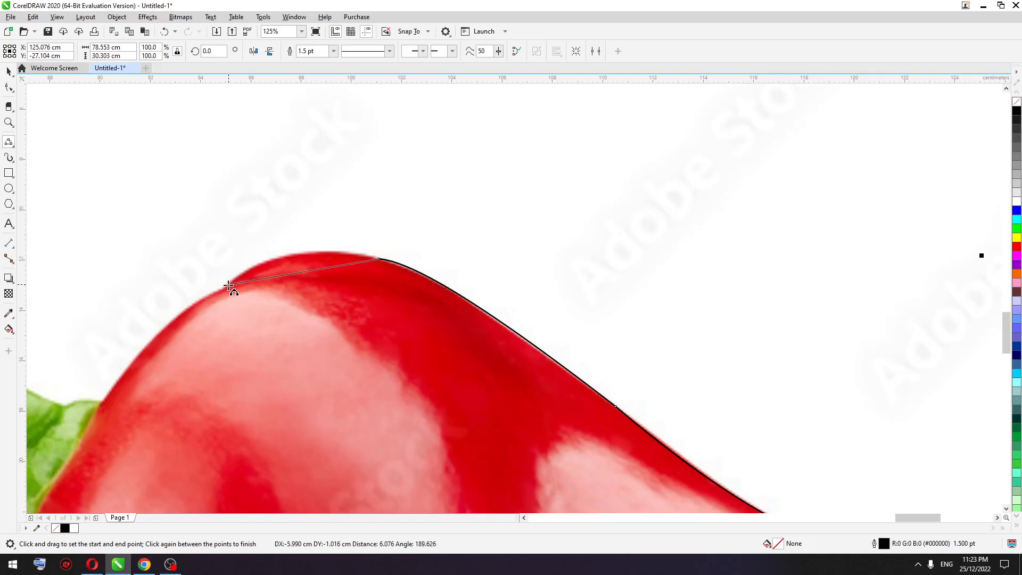
click(297, 254)
Step: Trace the pepper's shoulder from the hump down to the stem with a curve spanning about 6.5 cm
scroll(306, 279, down, 2)
scroll(307, 279, up, 4)
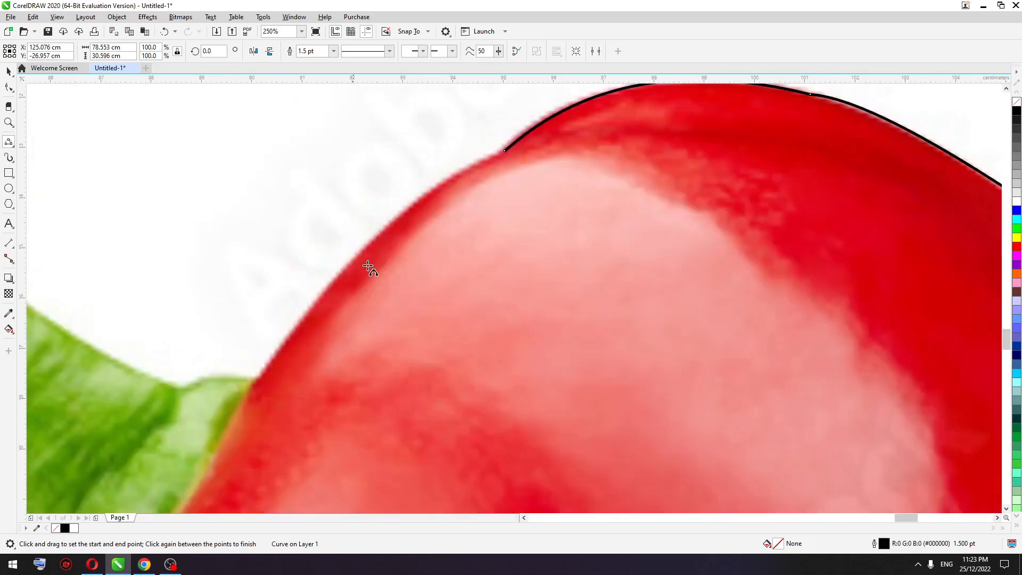
drag(485, 163, 266, 367)
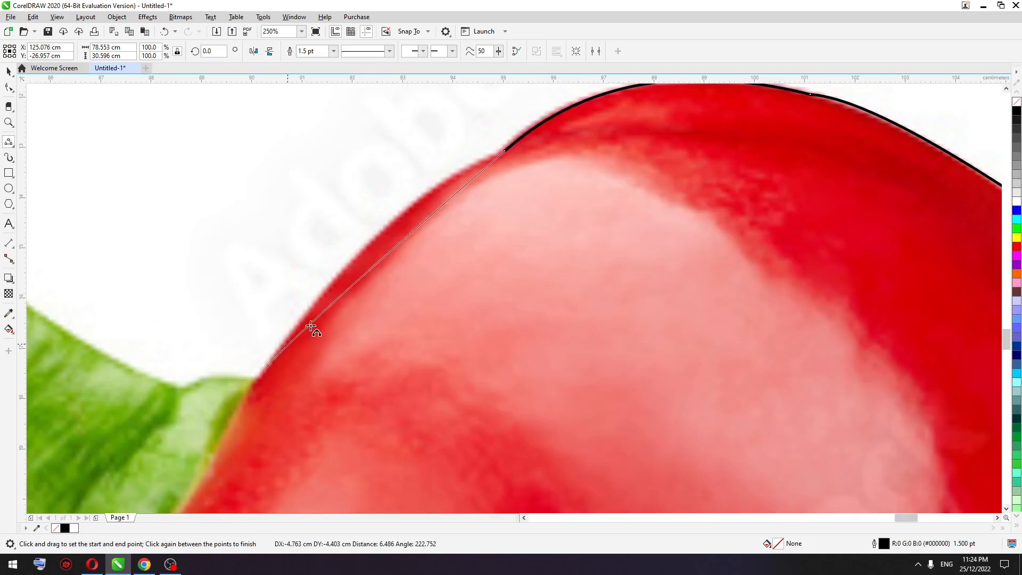
click(394, 220)
Step: Trace the pepper's edge beside the stem with a curve spanning about 9.6 cm and close the outline at its starting node
scroll(548, 206, down, 3)
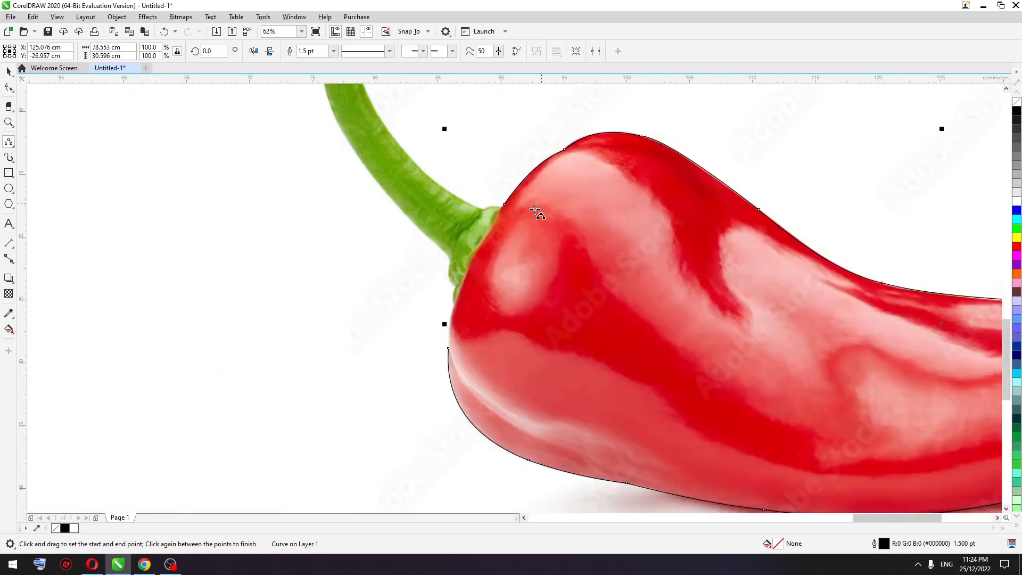
scroll(503, 220, up, 2)
drag(502, 184, 397, 401)
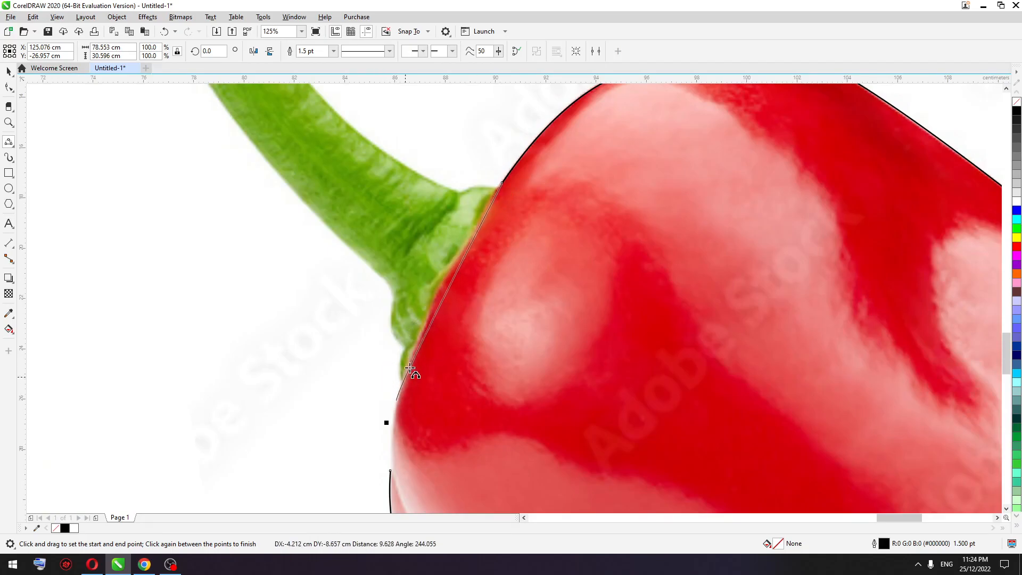
click(413, 361)
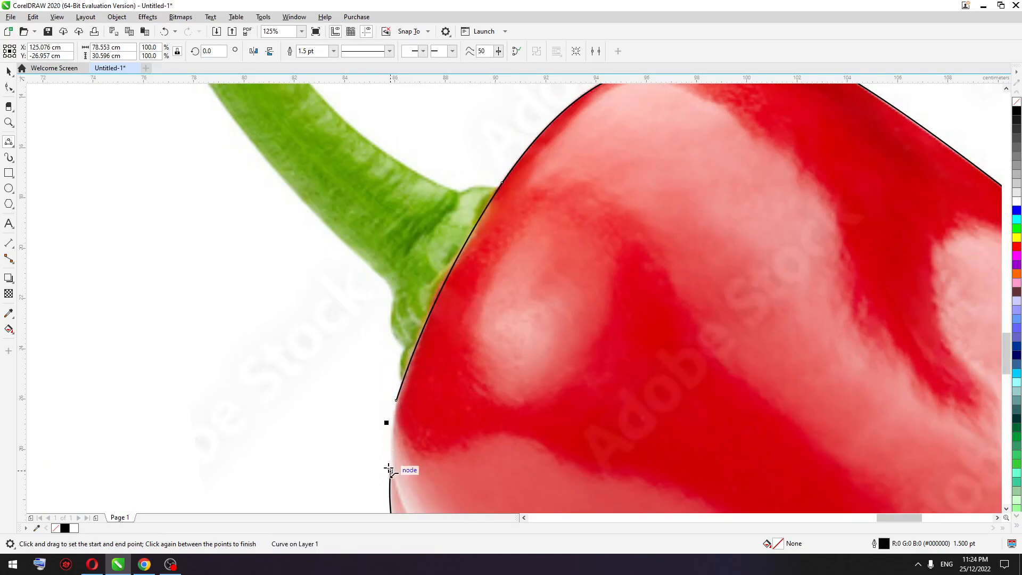
drag(390, 469, 396, 400)
click(389, 447)
Step: Test the closed pepper outline with palette fills including light grey RGB 204, 204, 204, and restore it to no fill
scroll(367, 327, down, 2)
key(space)
click(447, 335)
click(1016, 170)
click(1016, 145)
click(1016, 118)
click(1016, 183)
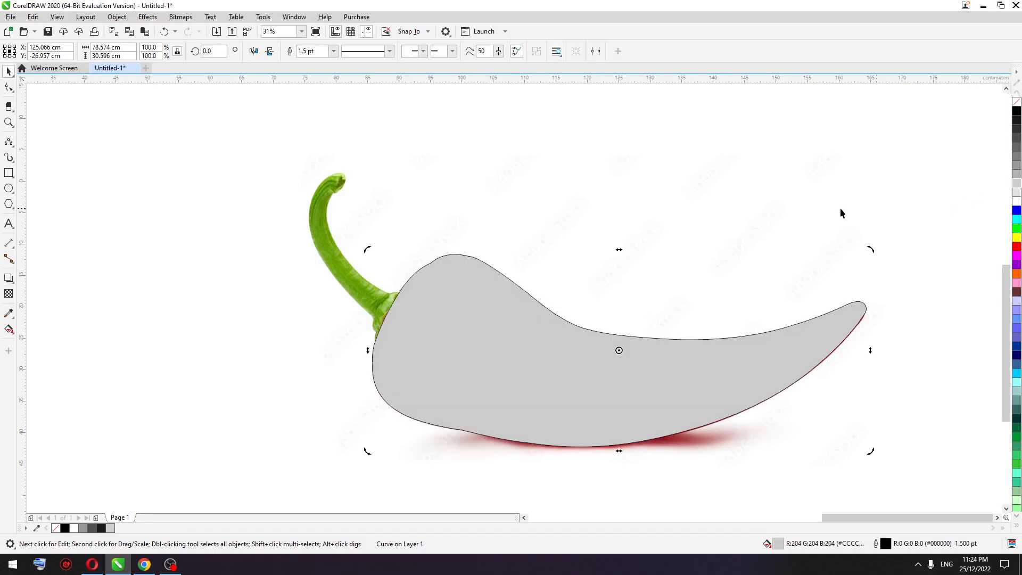
click(471, 287)
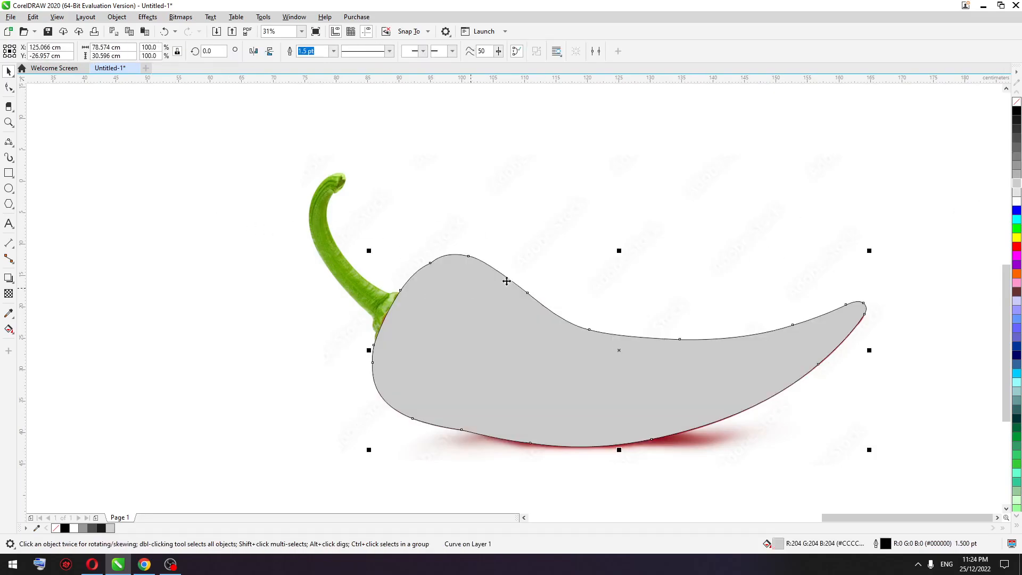
click(1016, 101)
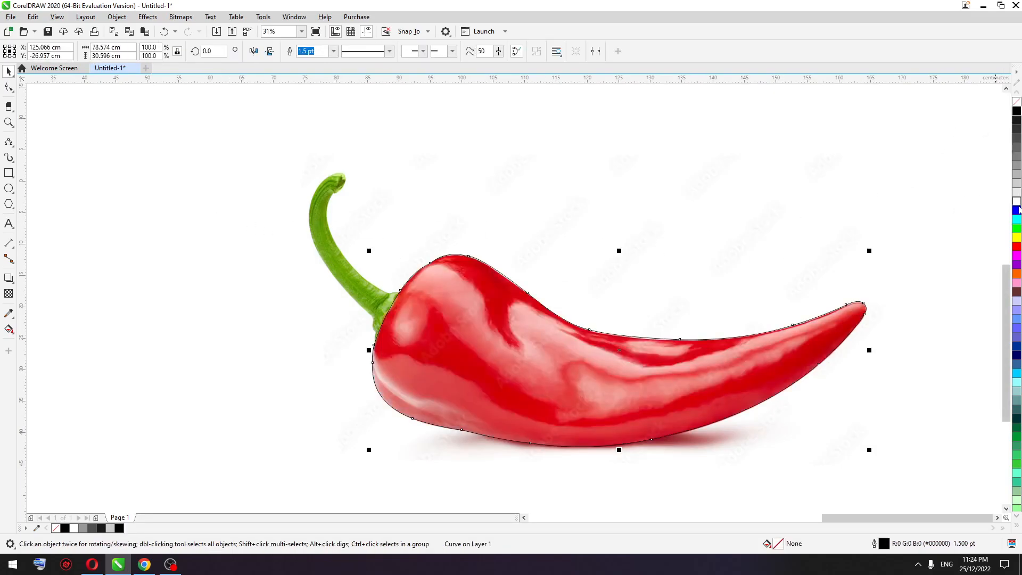
Step: Trace the outer edge of the stem's bent top with a 3-point curve about 5.4 by 6.1 cm
scroll(248, 179, up, 2)
key(space)
scroll(287, 155, down, 1)
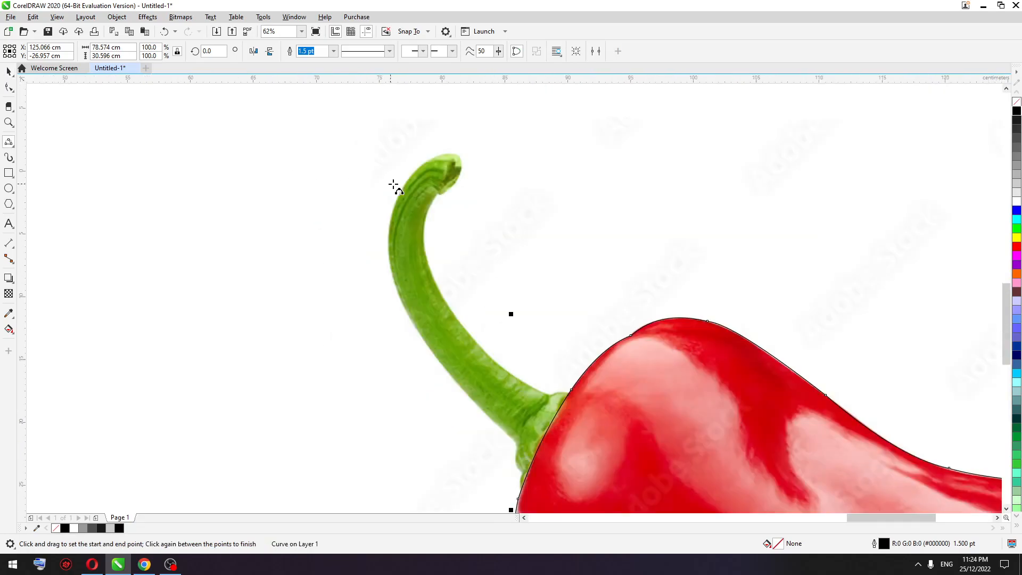
scroll(456, 193, up, 1)
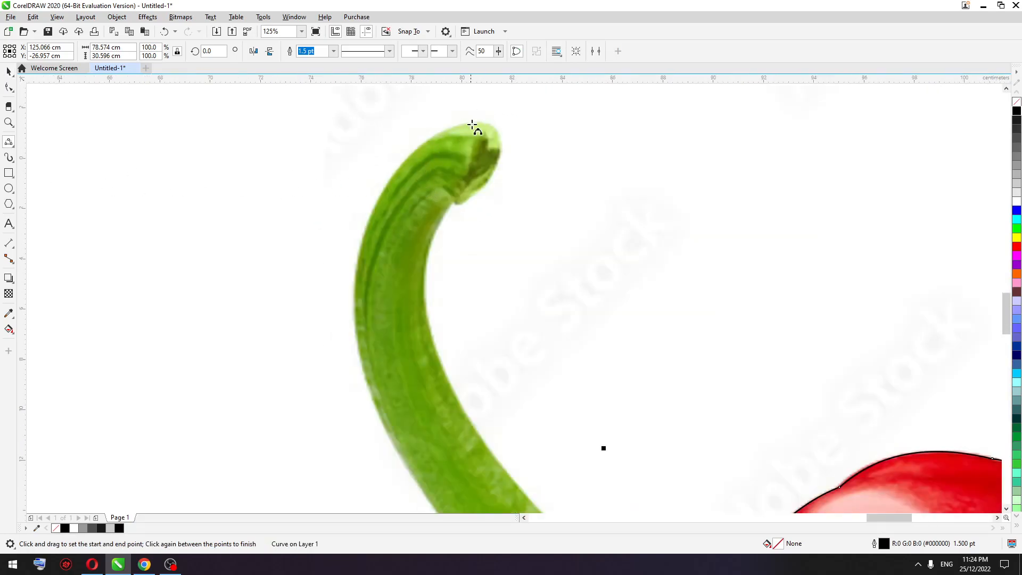
drag(340, 280, 355, 275)
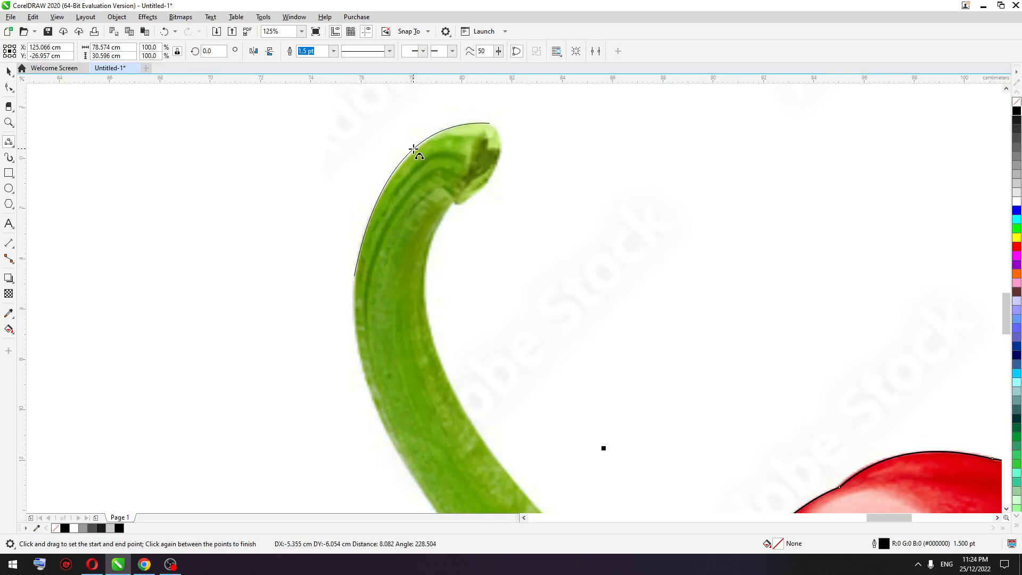
click(413, 152)
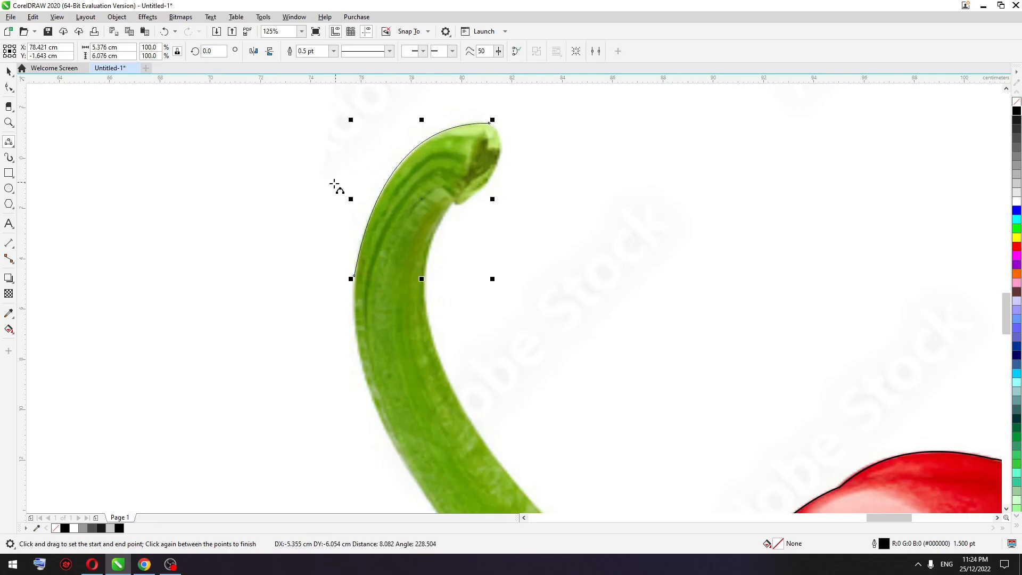
Step: Extend the stem outline down its outer edge with a connected 3-point curve spanning about 9.2 cm
scroll(381, 358, down, 1)
scroll(354, 215, up, 1)
drag(339, 177, 413, 396)
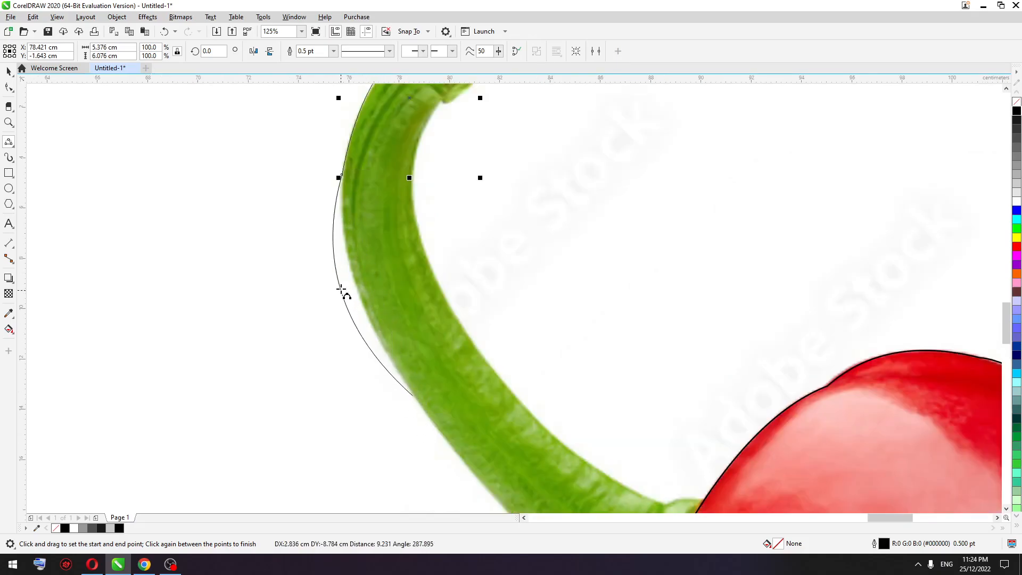
click(350, 268)
Step: Continue the stem outline down its outer edge toward the base with a connected 3-point curve spanning about 9.3 cm
scroll(388, 357, down, 1)
scroll(426, 423, up, 1)
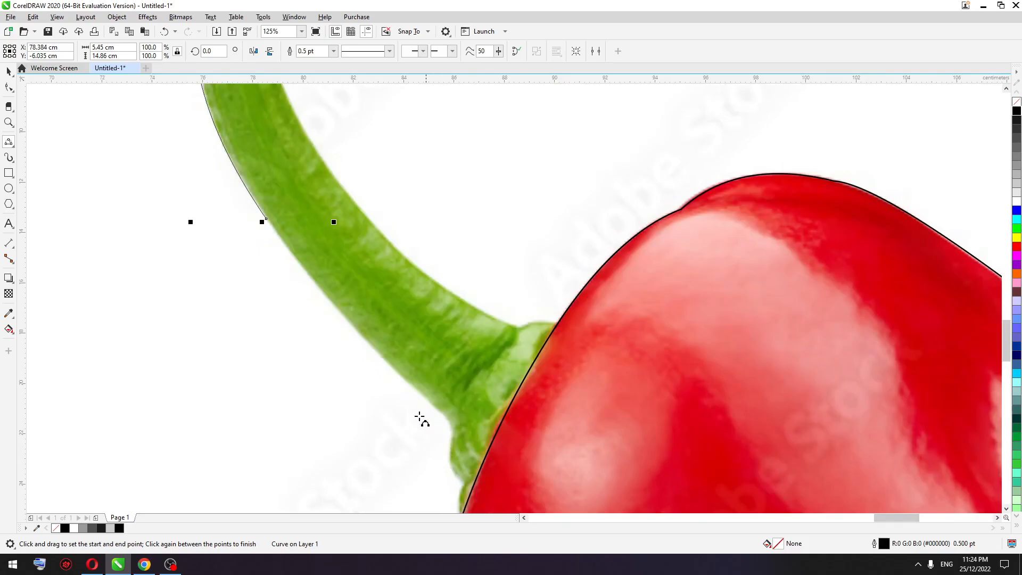
drag(303, 274, 424, 398)
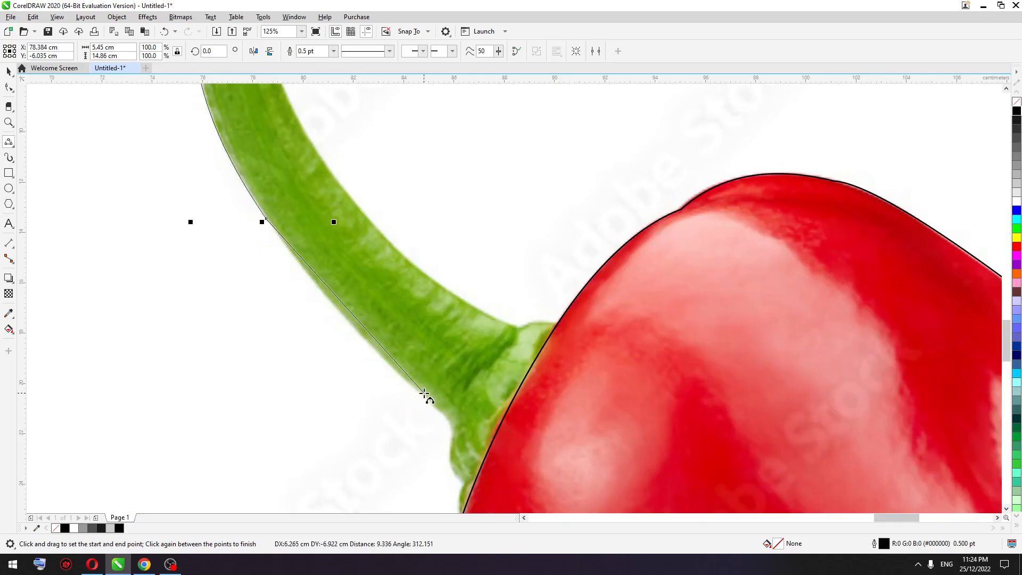
click(332, 302)
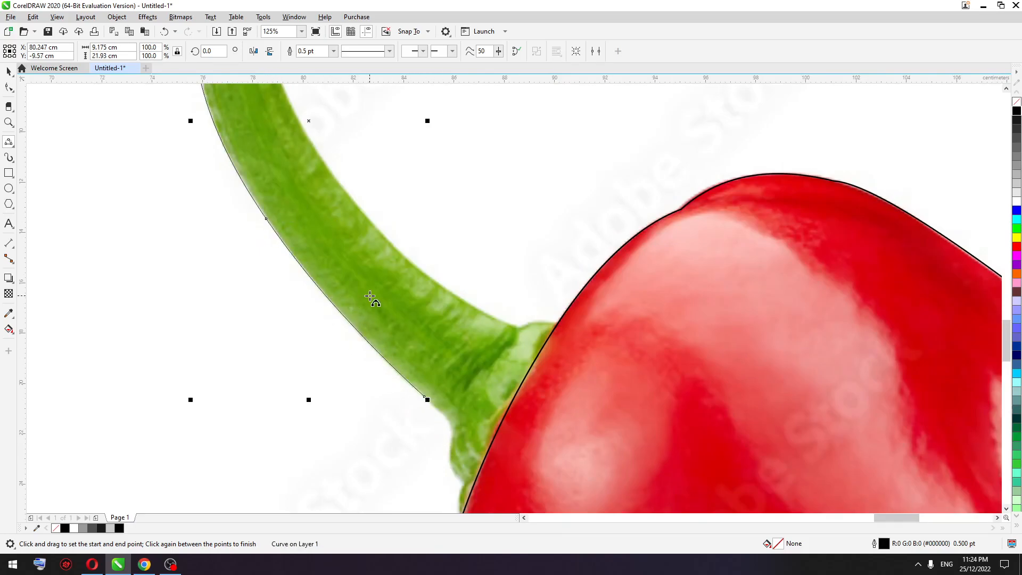
Step: Trace the outer bulge of the stem's base with two connected 3-point curves spanning about 1.8 and 2.0 cm
scroll(371, 297, down, 1)
scroll(372, 300, up, 2)
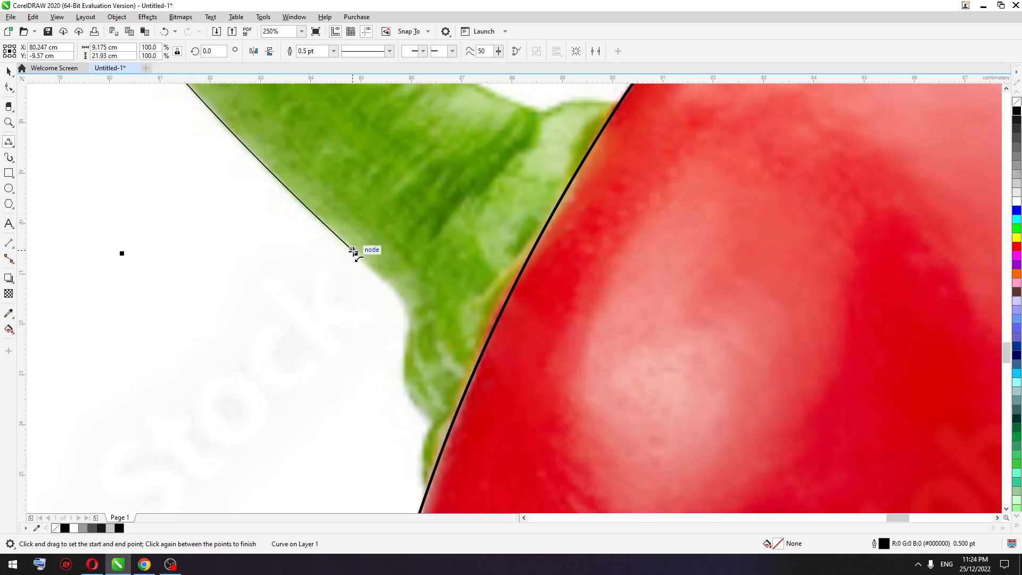
drag(356, 253, 407, 326)
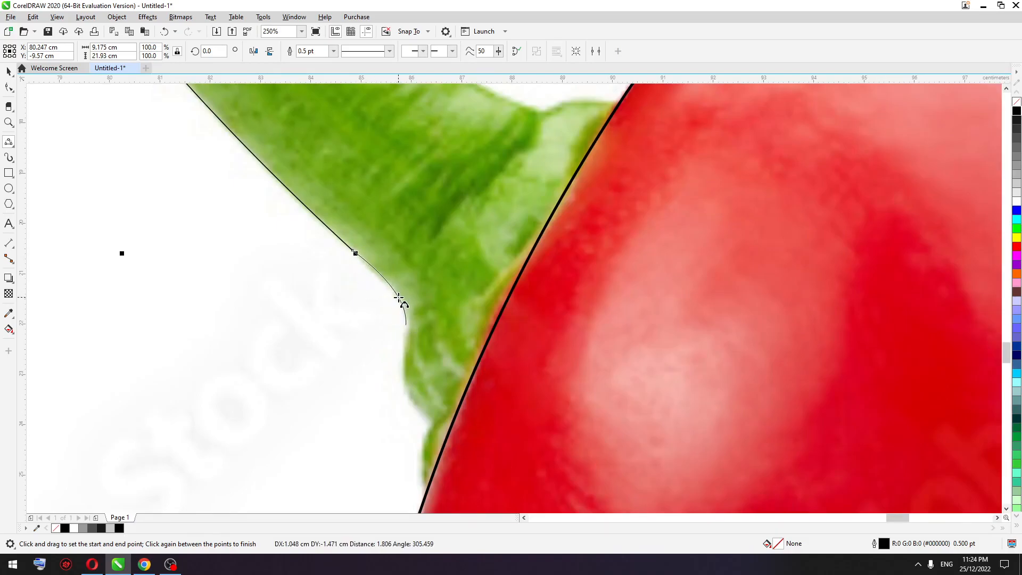
click(403, 301)
drag(405, 334, 432, 422)
click(421, 404)
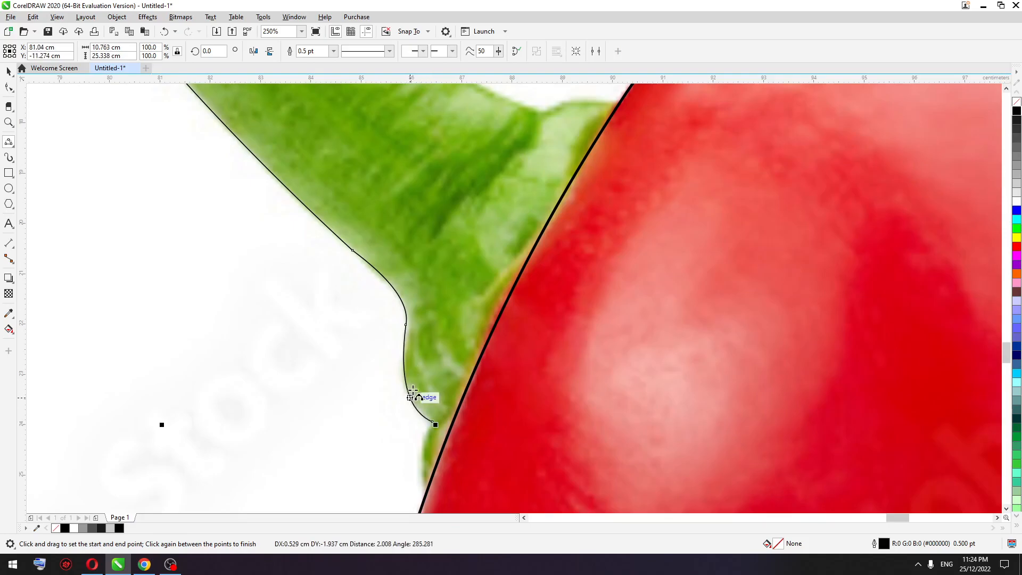
Step: Carry the stem outline across the pepper's edge with a curve of about 1.8 cm and a straight segment of about 8.4 cm inside the pepper
scroll(422, 418, down, 3)
scroll(429, 386, up, 3)
drag(444, 343, 445, 432)
click(429, 388)
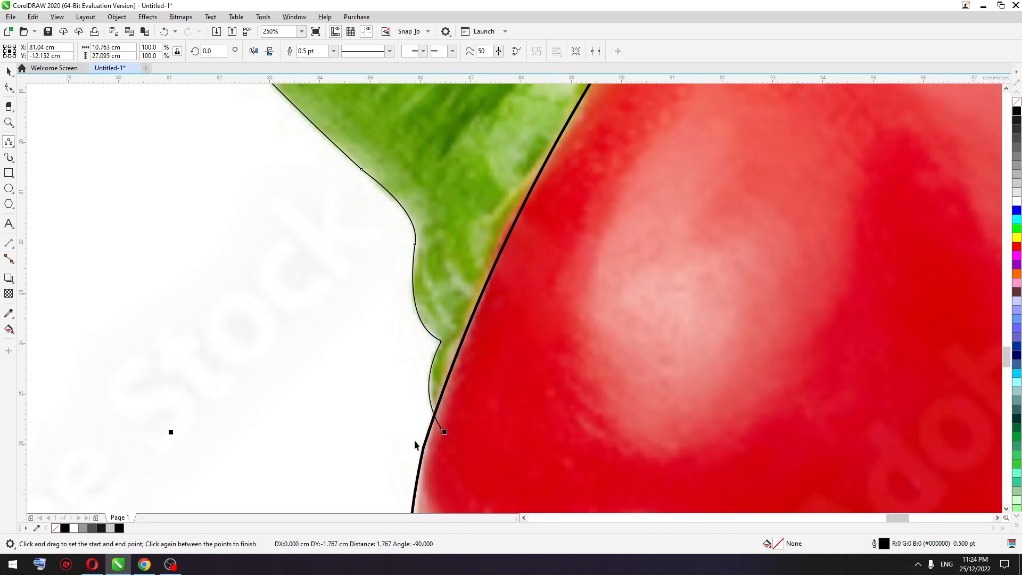
scroll(424, 441, down, 2)
key(space)
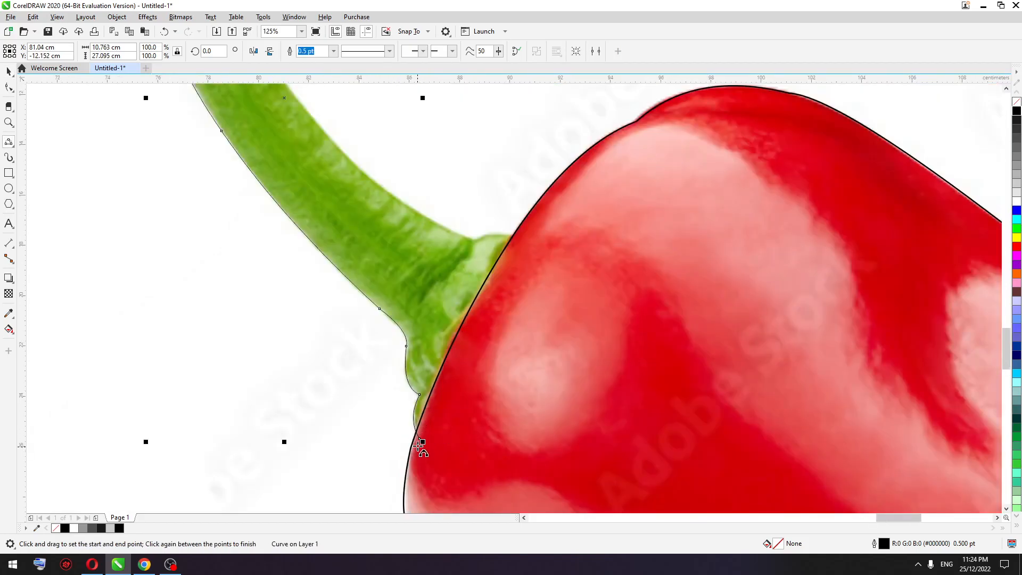
drag(421, 439, 534, 261)
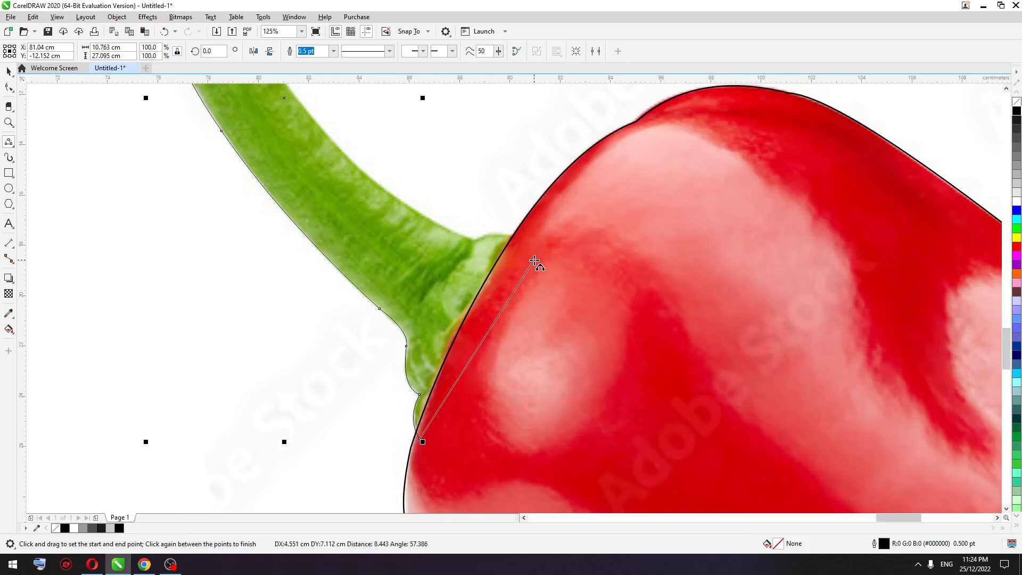
Step: Trace from inside the pepper over the upper rim of the stem's base, and add a small dip curve of about 0.7 cm
scroll(534, 261, up, 2)
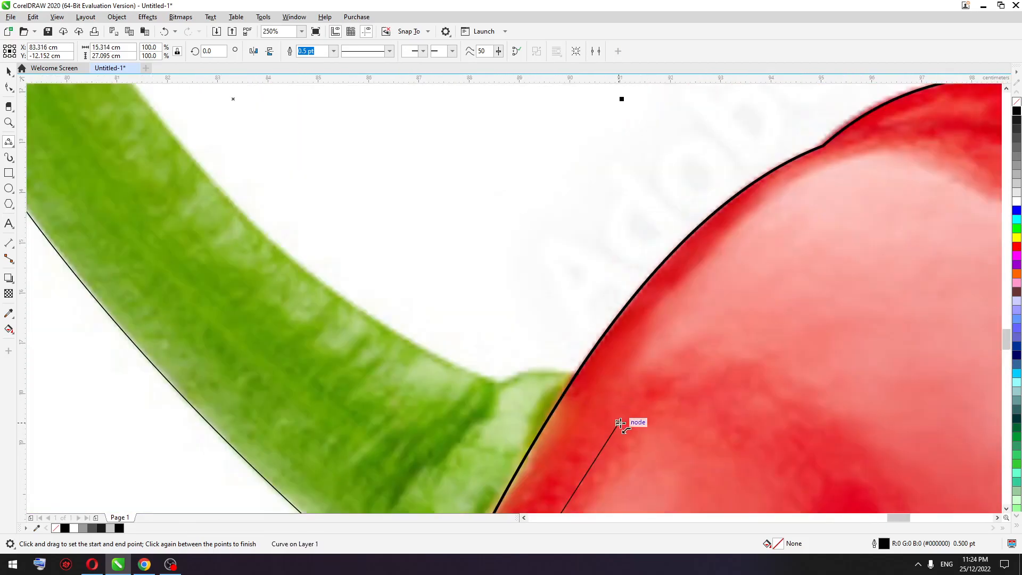
drag(620, 423, 554, 377)
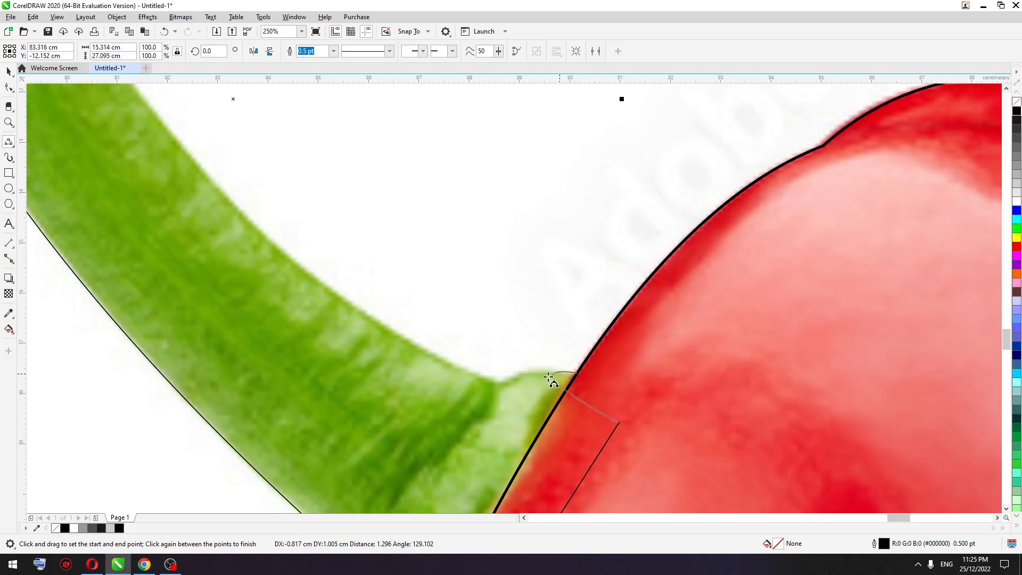
click(605, 392)
scroll(533, 381, up, 2)
drag(621, 364, 433, 368)
click(539, 355)
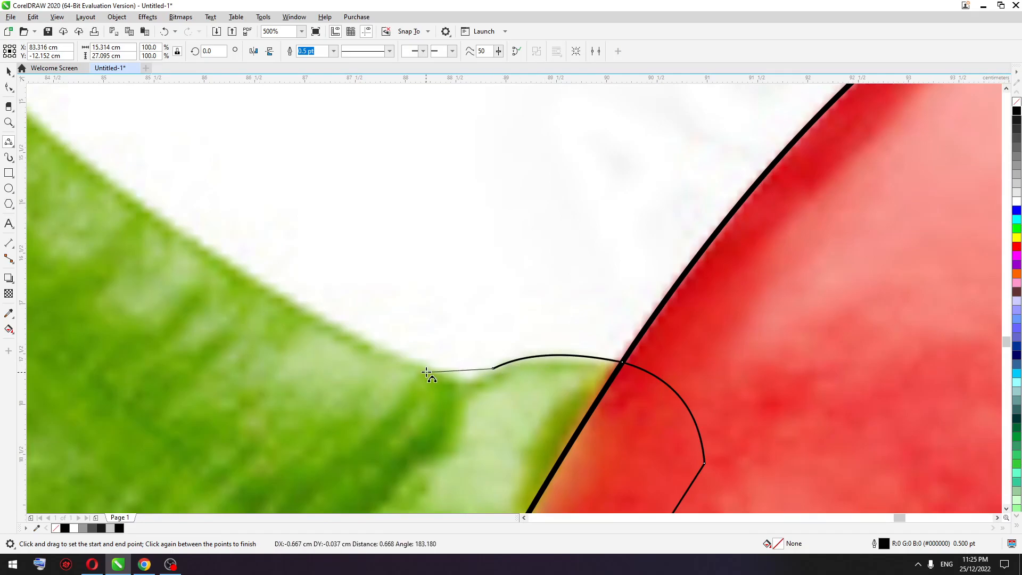
click(466, 380)
Step: Trace the stem's inner edge upward with two connected 3-point curves spanning about 9.7 and 8.1 cm
scroll(479, 378, down, 2)
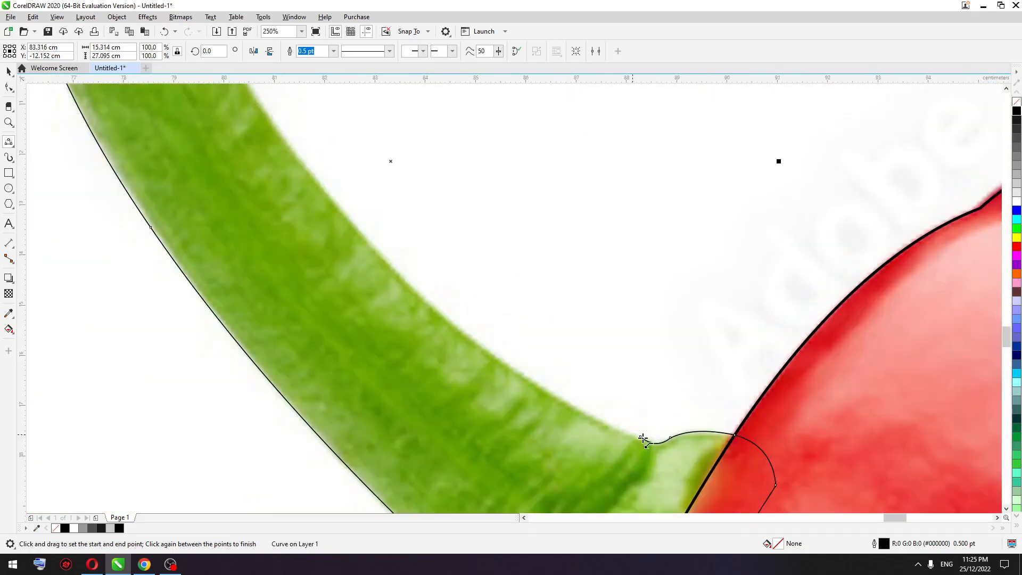
drag(639, 435, 270, 118)
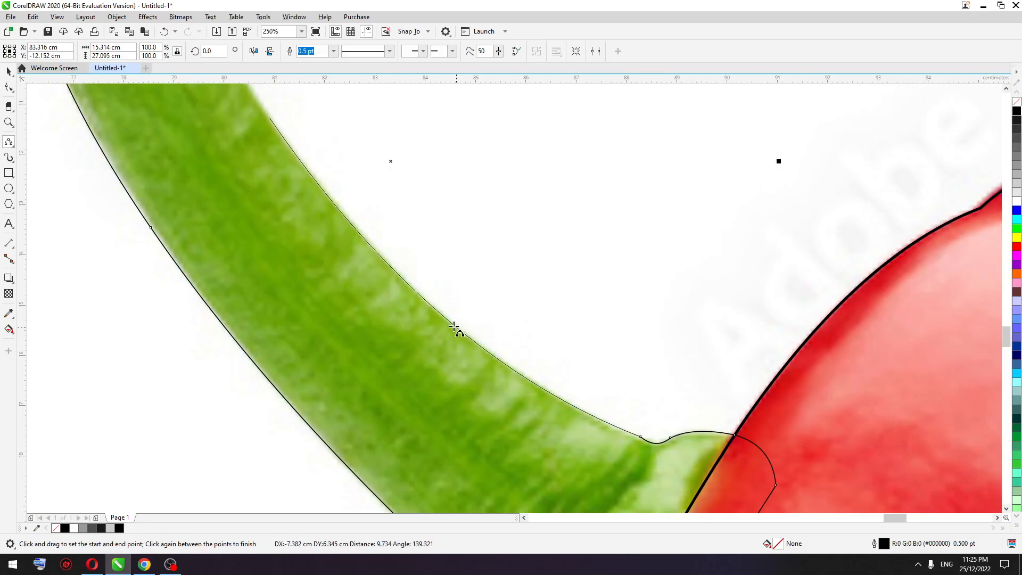
click(437, 313)
scroll(450, 331, down, 3)
scroll(419, 288, up, 2)
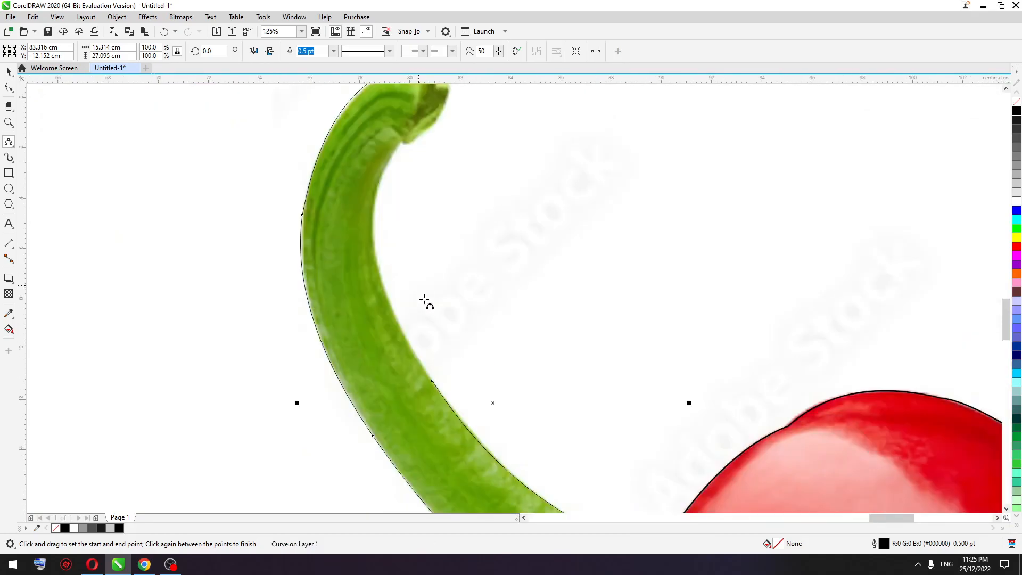
drag(432, 380, 377, 185)
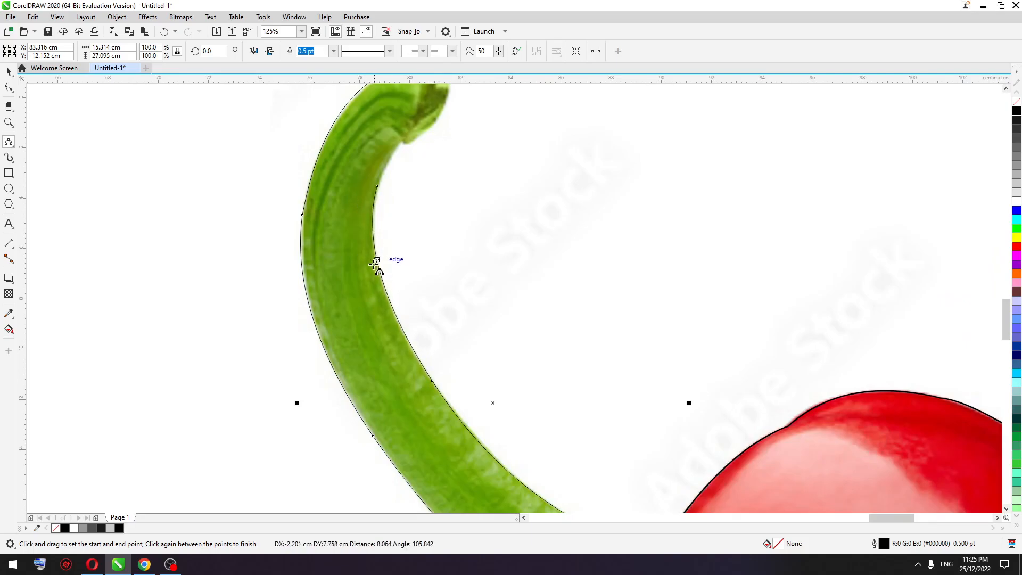
click(376, 261)
Step: Extend the stem's inner edge to the cut tip with a curve of about 2.1 cm and trace the small notch below the tip
scroll(376, 260, down, 3)
scroll(365, 259, up, 4)
drag(366, 302, 383, 271)
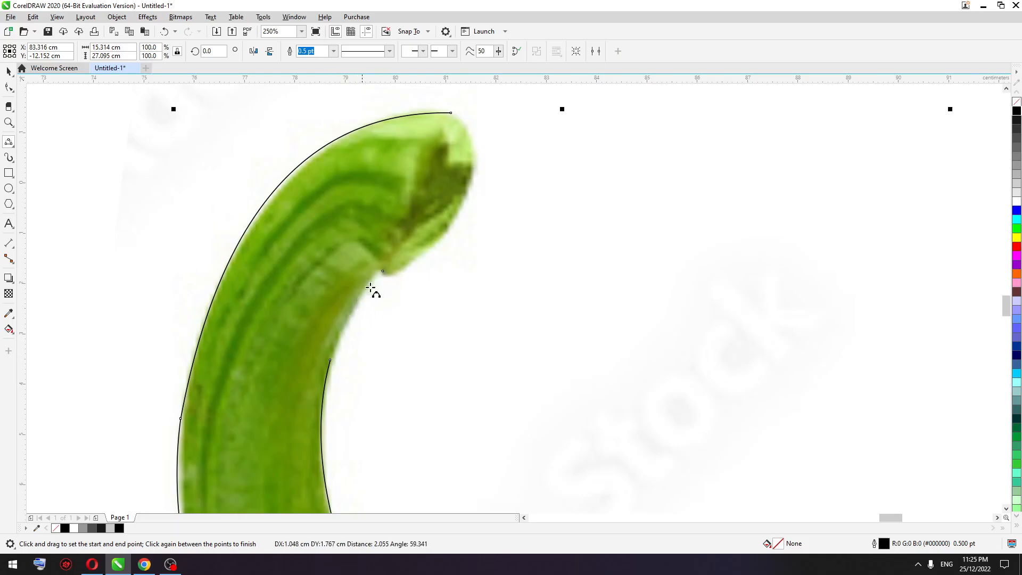
click(364, 292)
scroll(436, 199, up, 2)
drag(377, 344, 377, 337)
click(345, 361)
Step: Trace the stem's cut tip with two 3-point curves and close the stem outline at the notch
scroll(346, 363, down, 2)
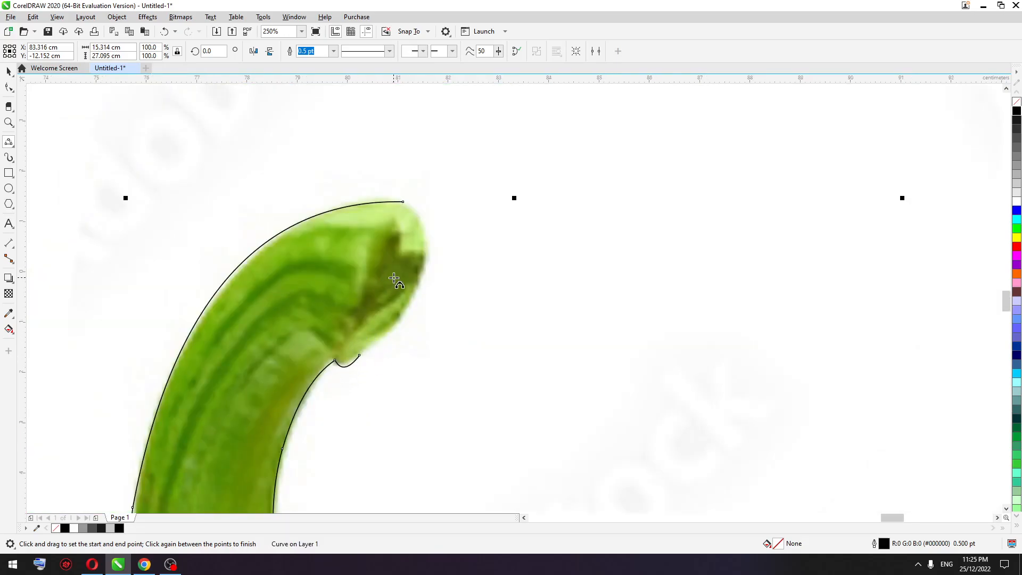
drag(403, 202, 425, 268)
click(410, 269)
drag(386, 336, 359, 355)
click(403, 324)
Step: Trim the overlapping end of the stem outline with the pepper outline
key(space)
scroll(366, 252, down, 2)
click(453, 399)
scroll(413, 404, up, 1)
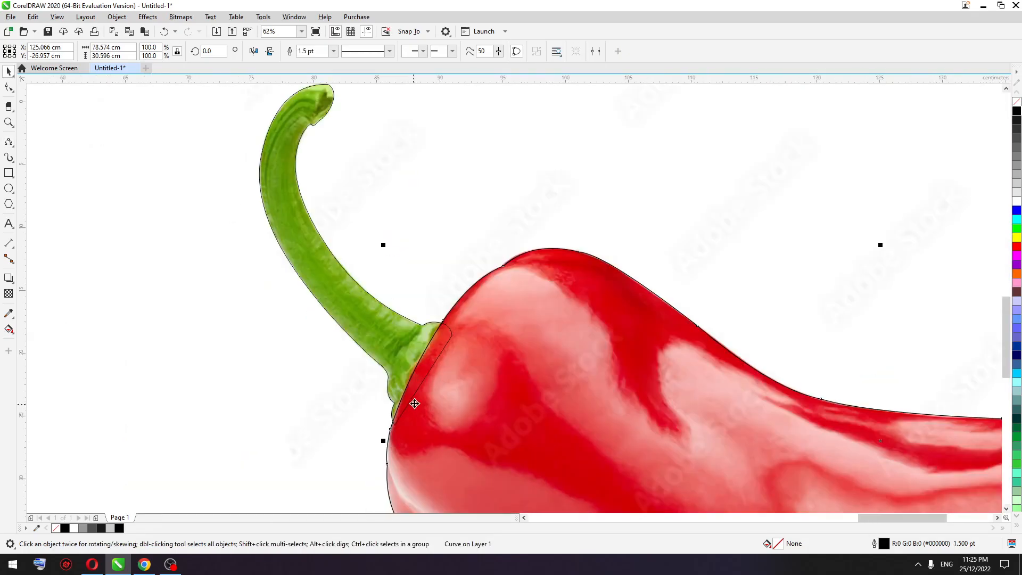
shift+click(395, 338)
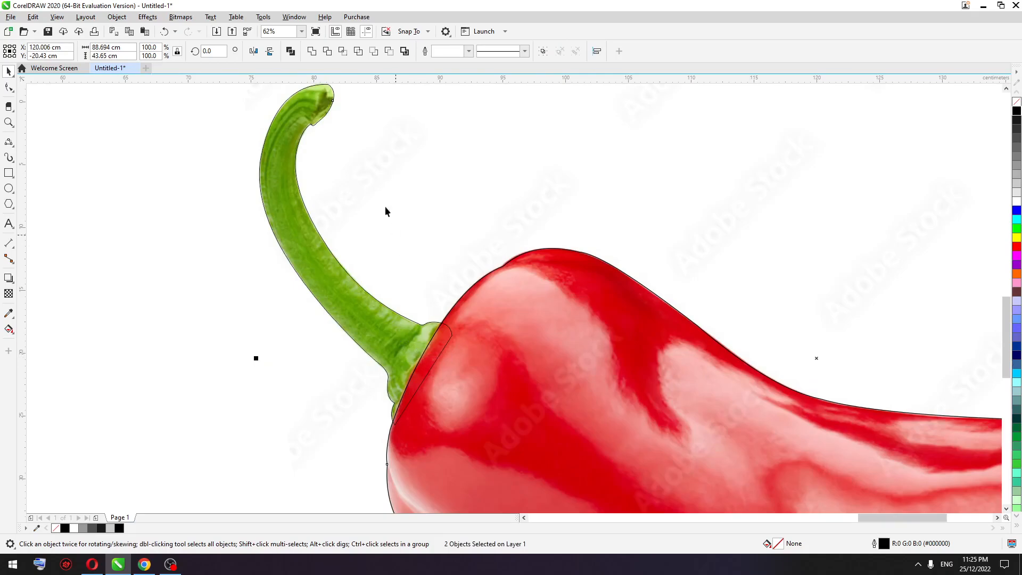
click(329, 52)
Step: Fill the trimmed stem shape with dark grey from the palette
scroll(417, 245, down, 1)
click(286, 279)
click(377, 264)
click(1018, 138)
Step: Try several palette fills on the pepper outline and settle on a medium grey
click(564, 328)
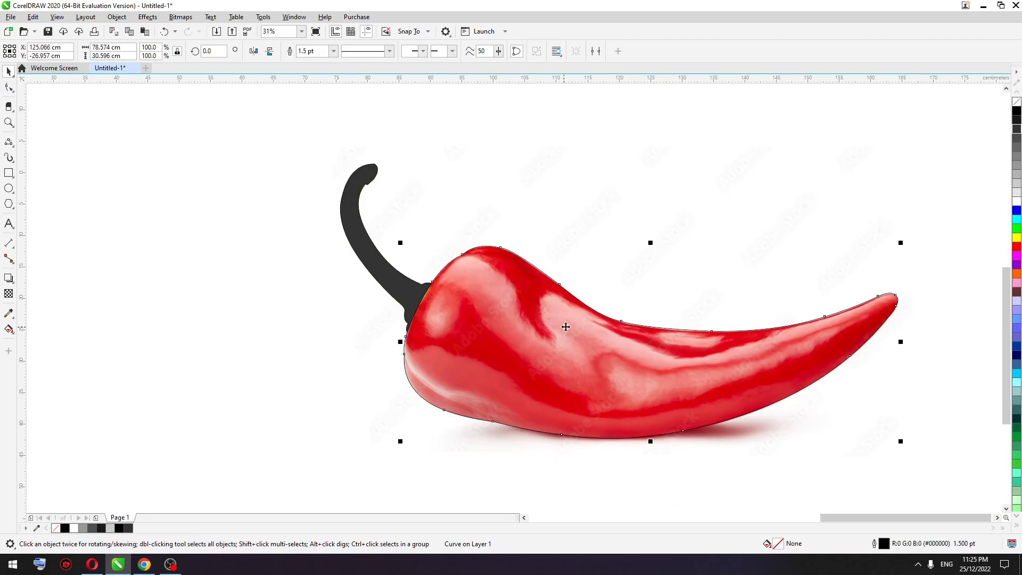
click(1017, 192)
click(1017, 174)
click(1017, 156)
click(1017, 147)
Step: Move the "Hot Chile" text to just below the grey pepper, centred near X 123.5 cm, Y -58.5 cm
click(367, 283)
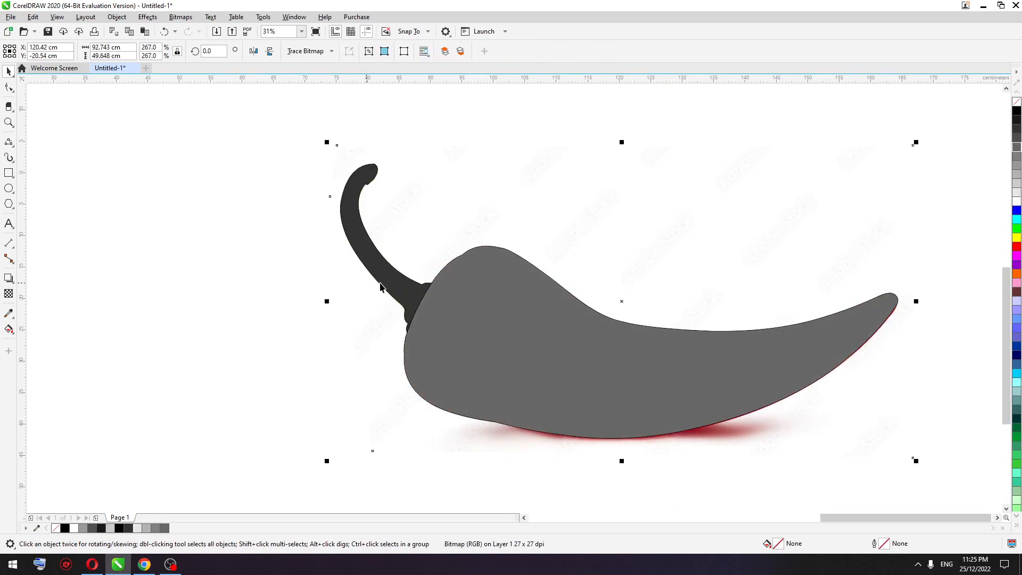
scroll(460, 281, down, 1)
click(532, 318)
click(480, 371)
drag(159, 487, 563, 413)
scroll(595, 403, up, 1)
scroll(561, 417, down, 1)
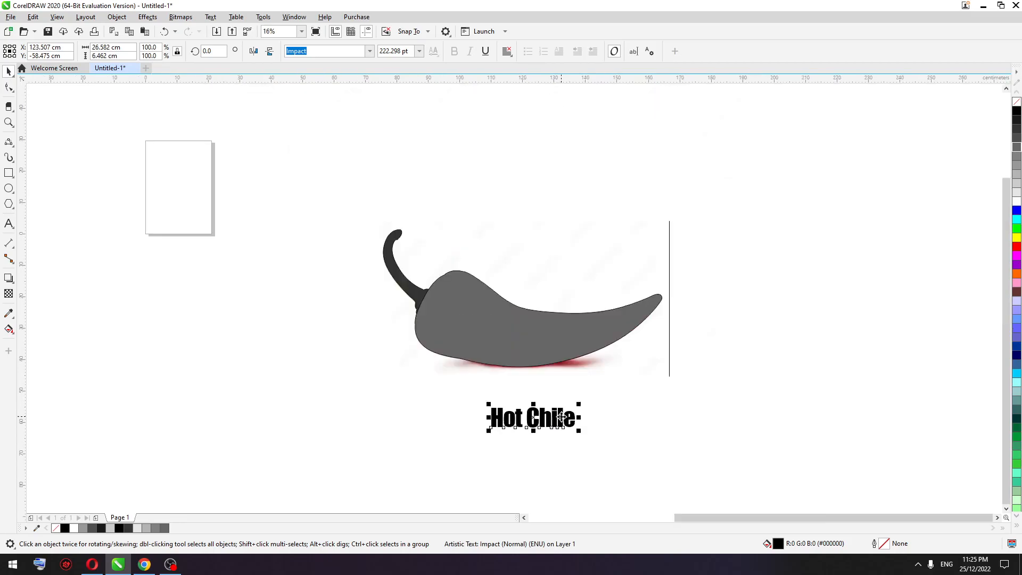
Step: Open the Envelope effect settings for the "Hot Chile" text
click(120, 18)
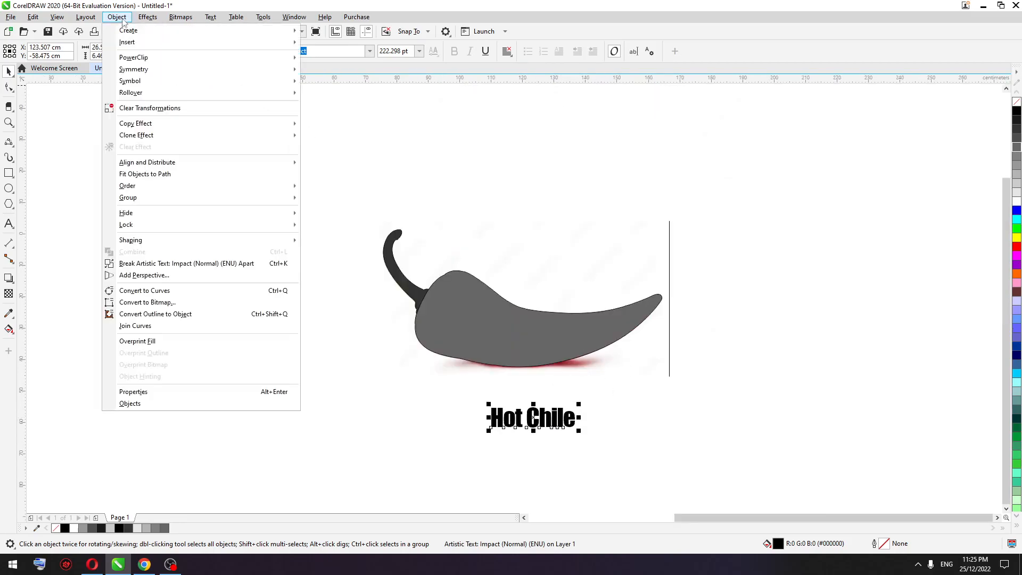
mouse_move(223, 245)
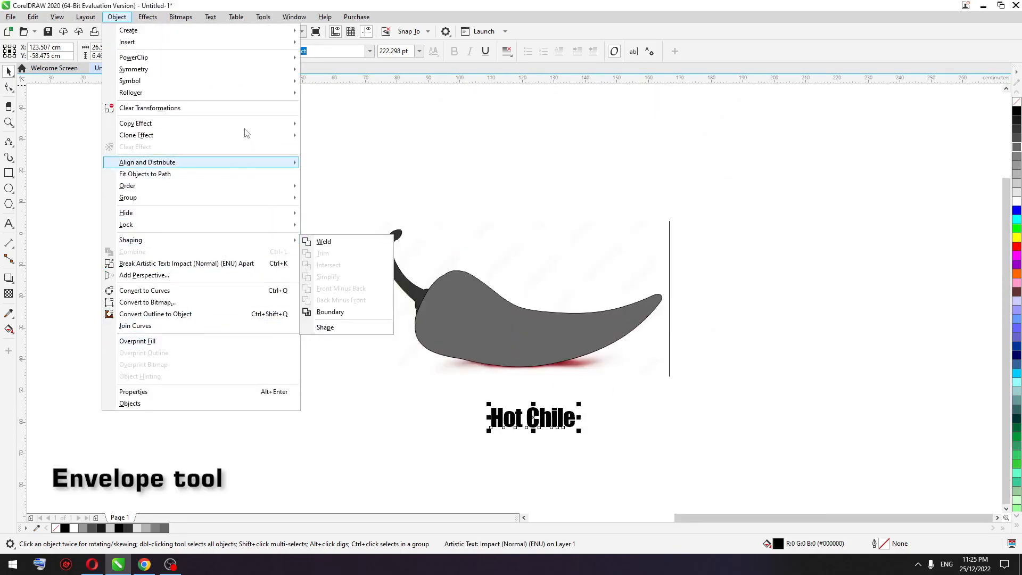
mouse_move(240, 89)
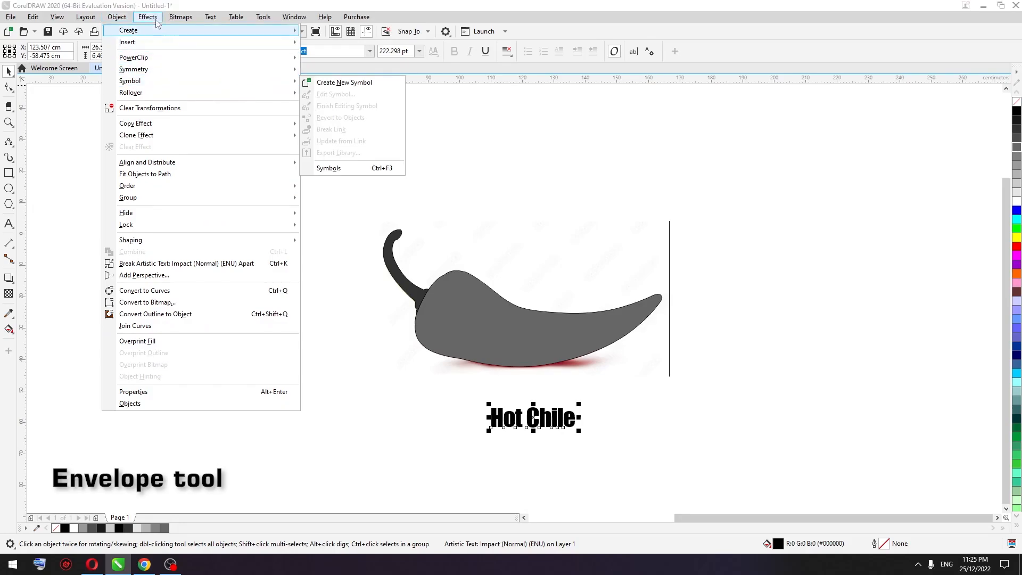
mouse_move(158, 19)
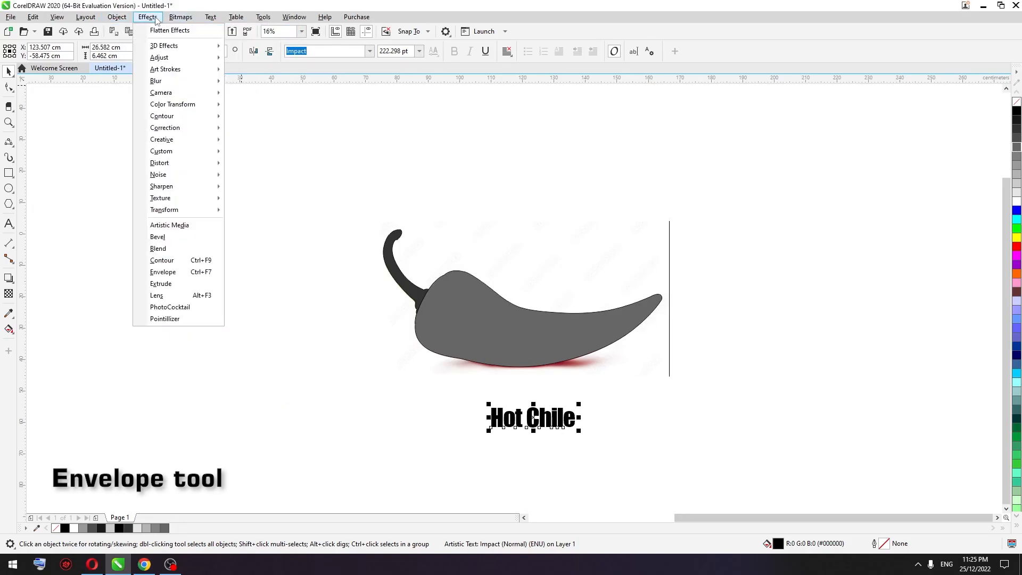
click(178, 274)
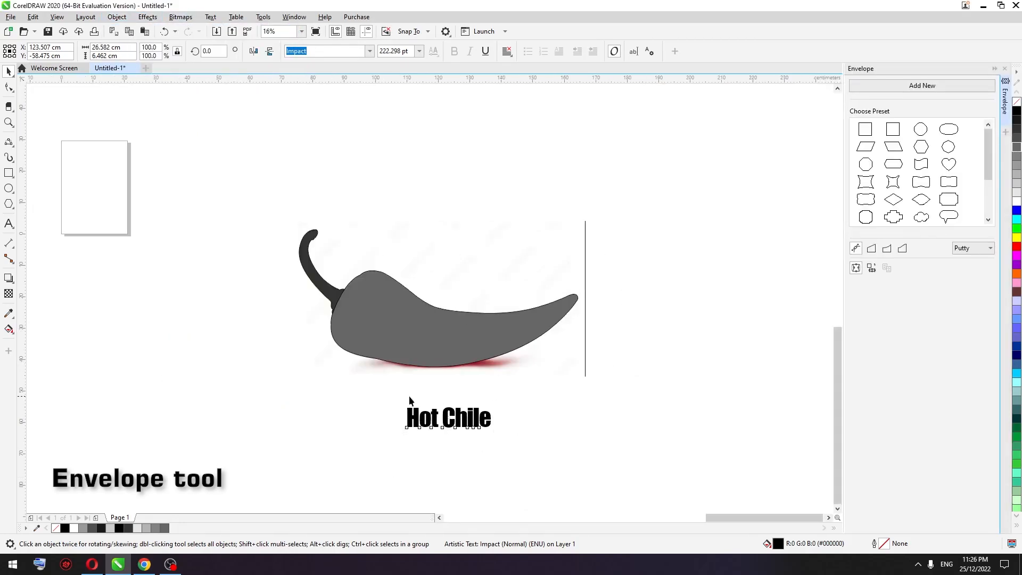
Step: Set the font size of the "Hot Chile" text to 100 pt
scroll(410, 399, up, 2)
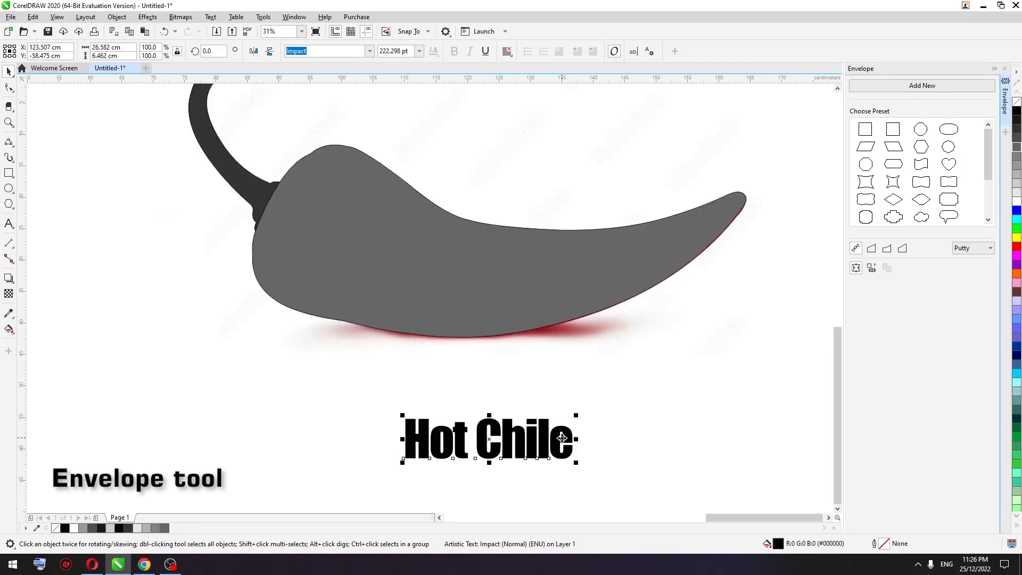
click(420, 51)
click(413, 221)
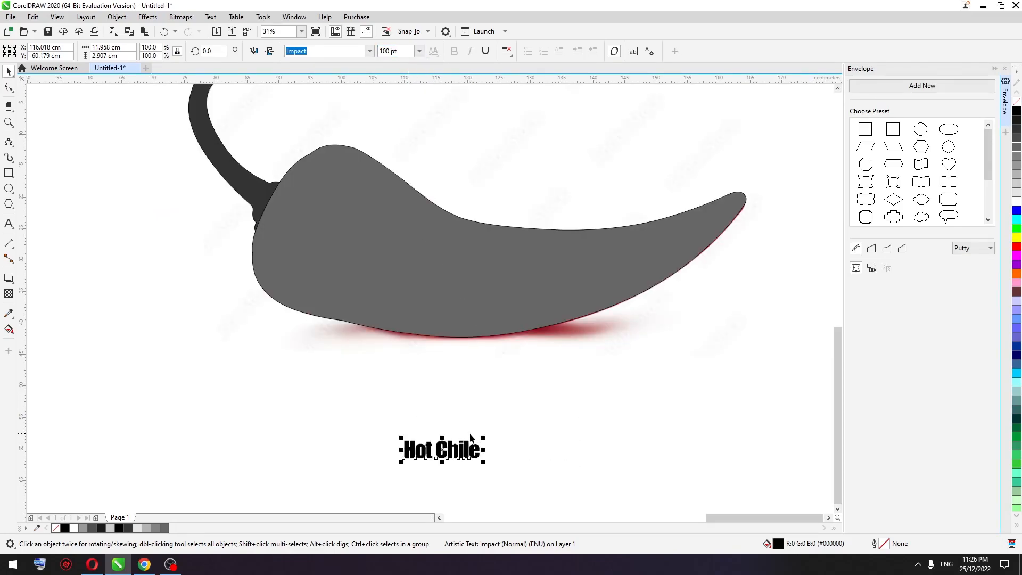
Step: Try fitting the "Hot Chile" text to an envelope made from the pepper shape, and undo it
click(438, 451)
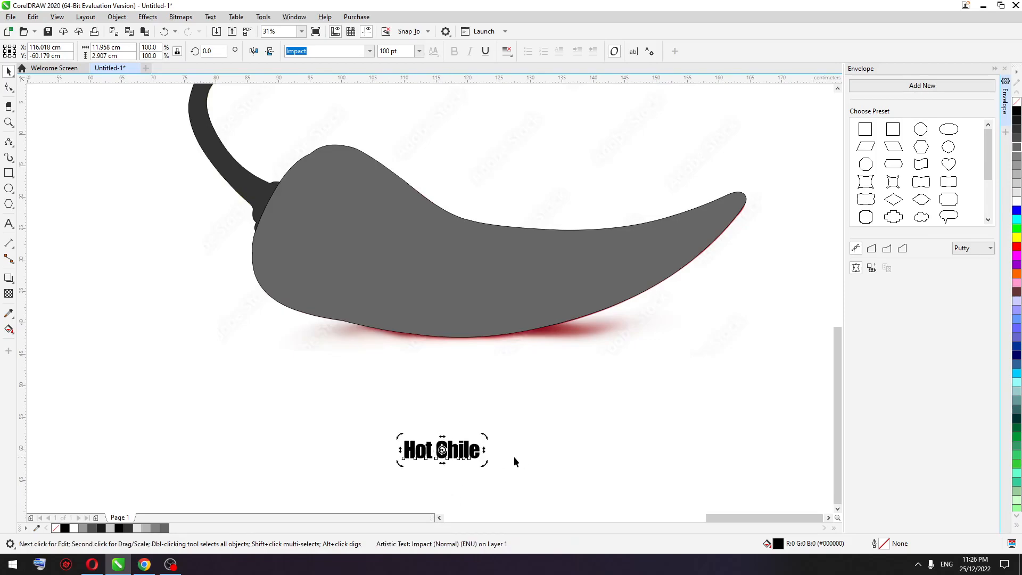
click(530, 284)
scroll(561, 299, down, 2)
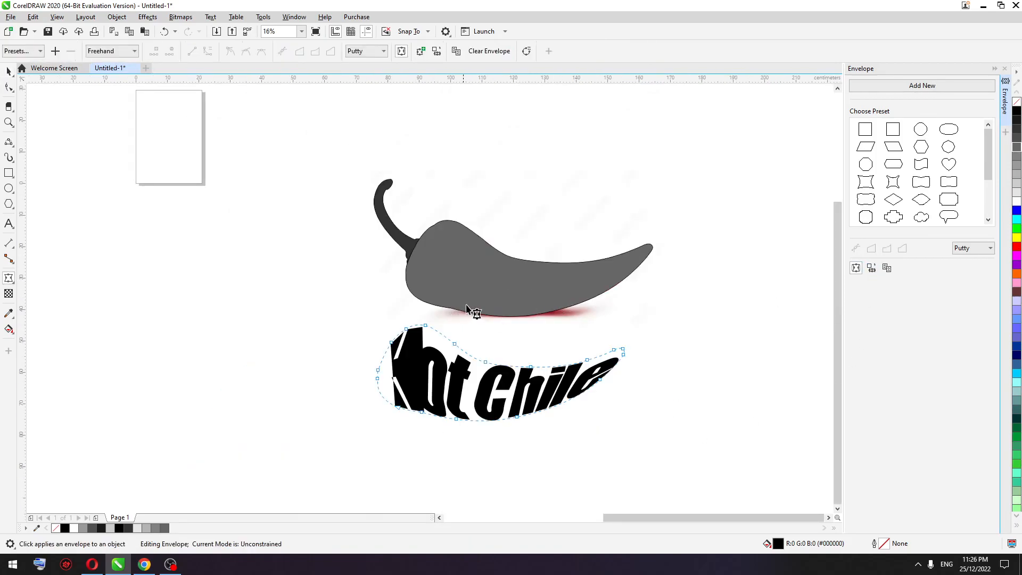
key(ctrl+z)
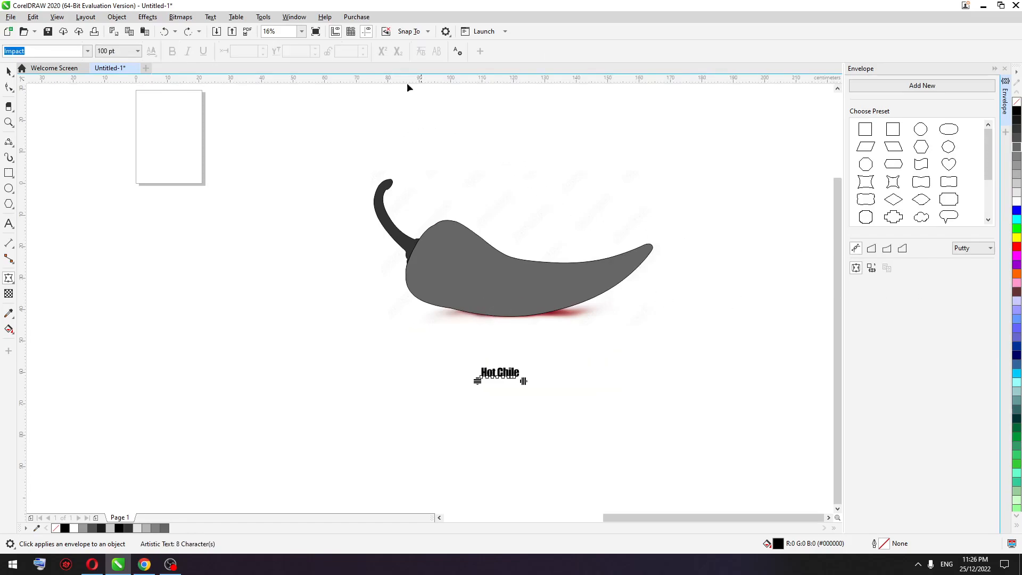
key(space)
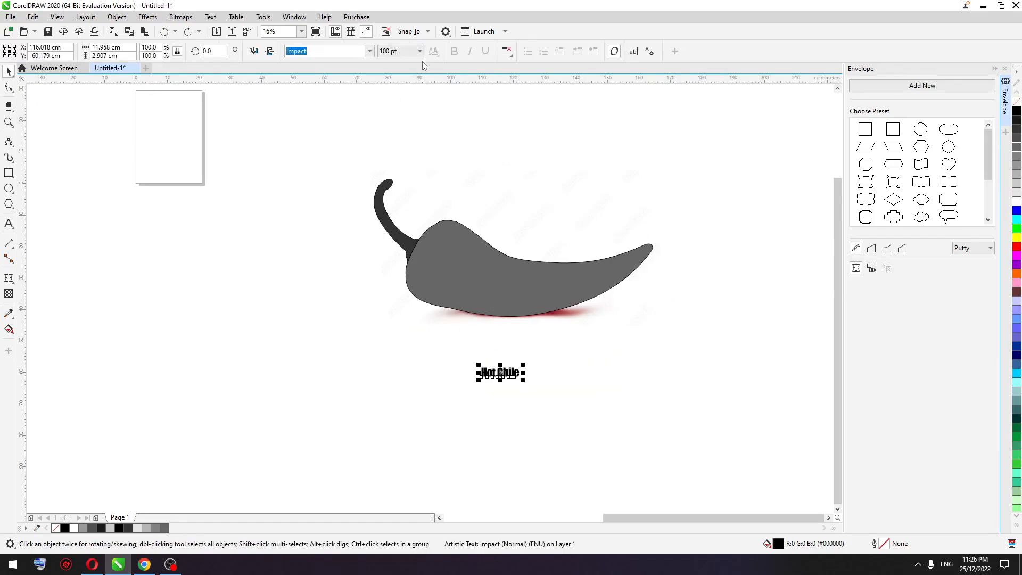
Step: Try the pepper-shaped envelope on the "Hot Chile" text at a font size of 72 pt, and undo the envelope
click(419, 51)
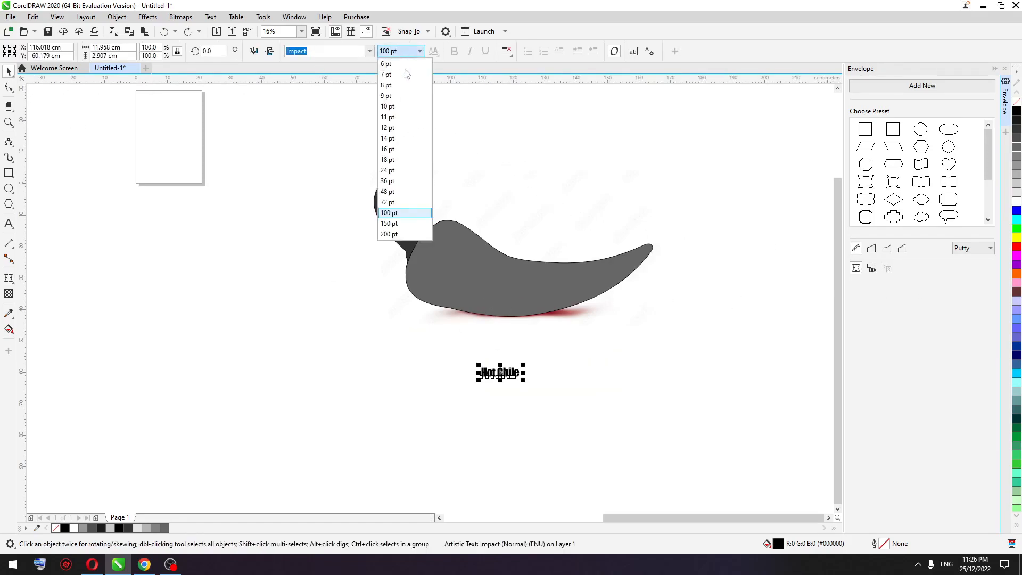
click(403, 203)
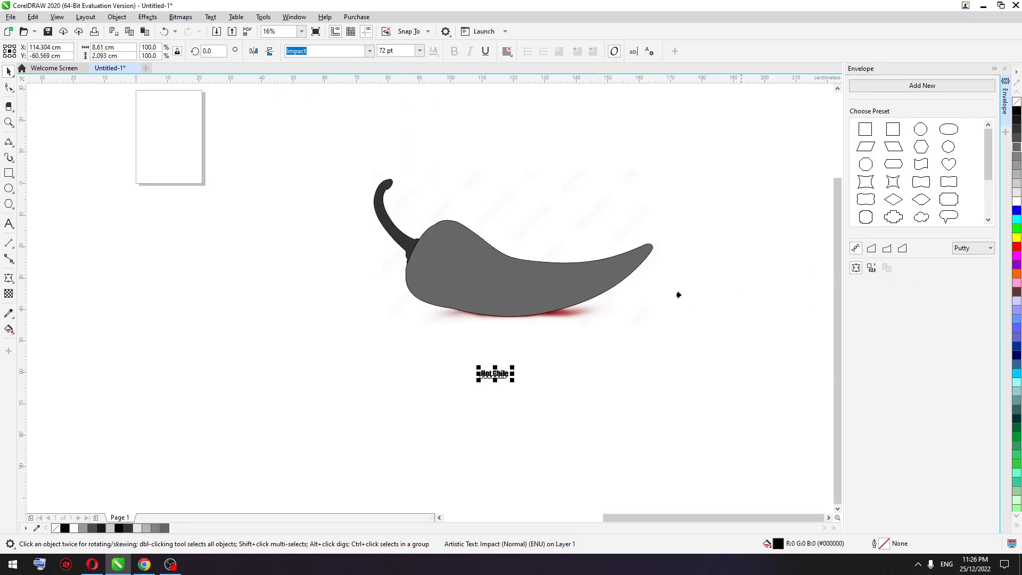
click(552, 287)
key(ctrl+z)
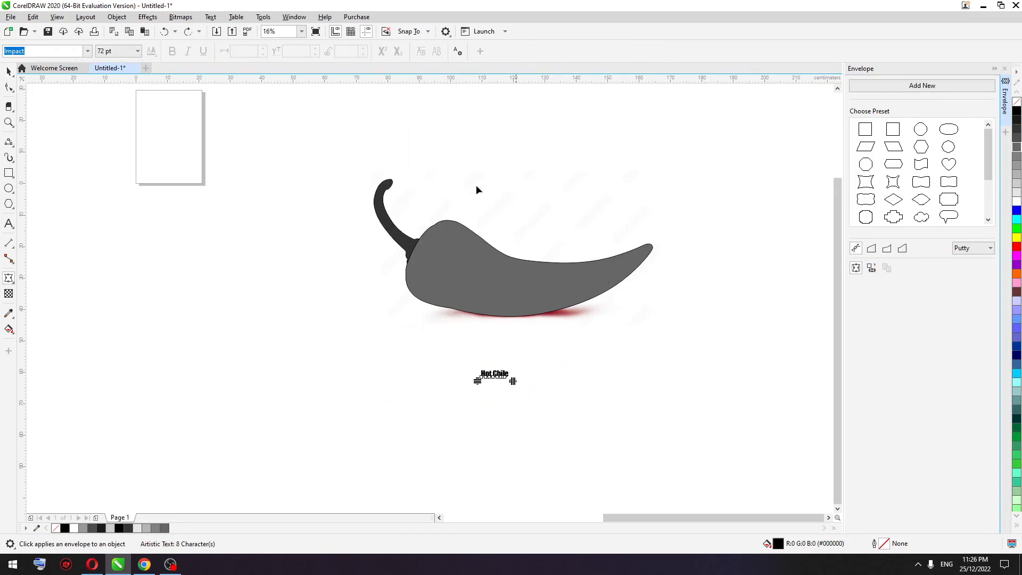
key(space)
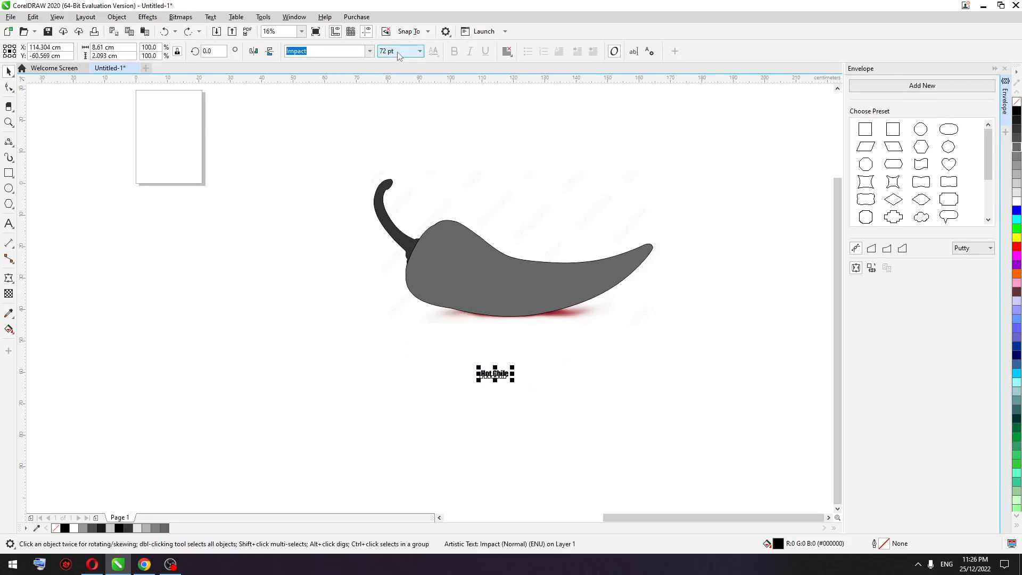
Step: Set the "Hot Chile" text to 48 pt and warp it with an envelope made from the pepper shape, using Vertical mapping
click(420, 51)
click(403, 192)
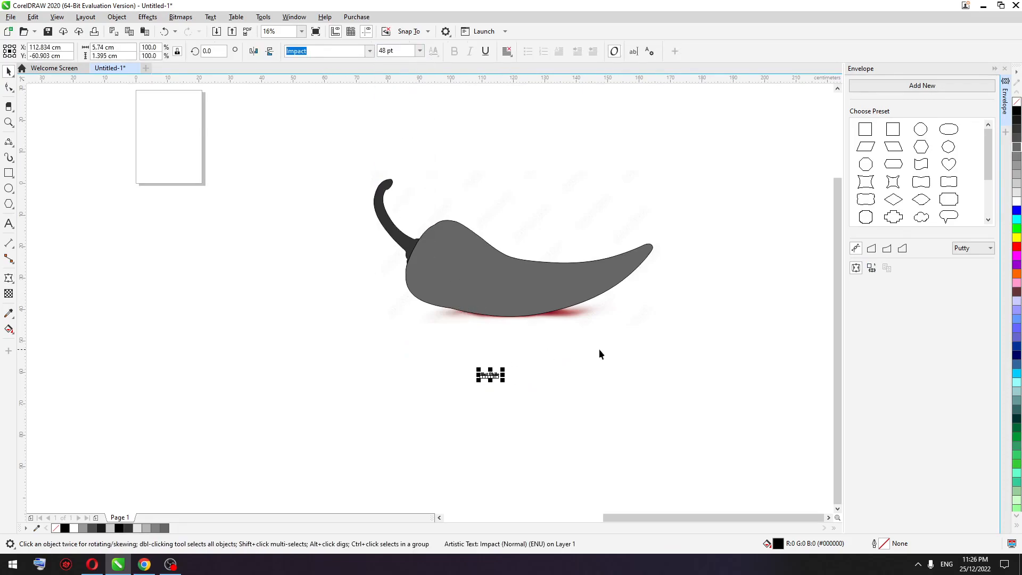
click(554, 287)
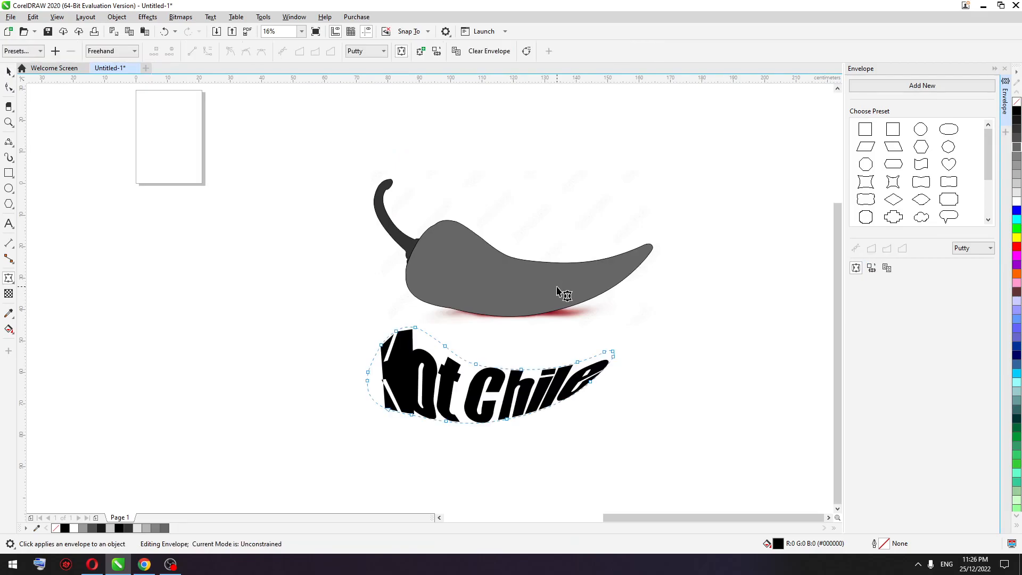
click(983, 248)
click(968, 285)
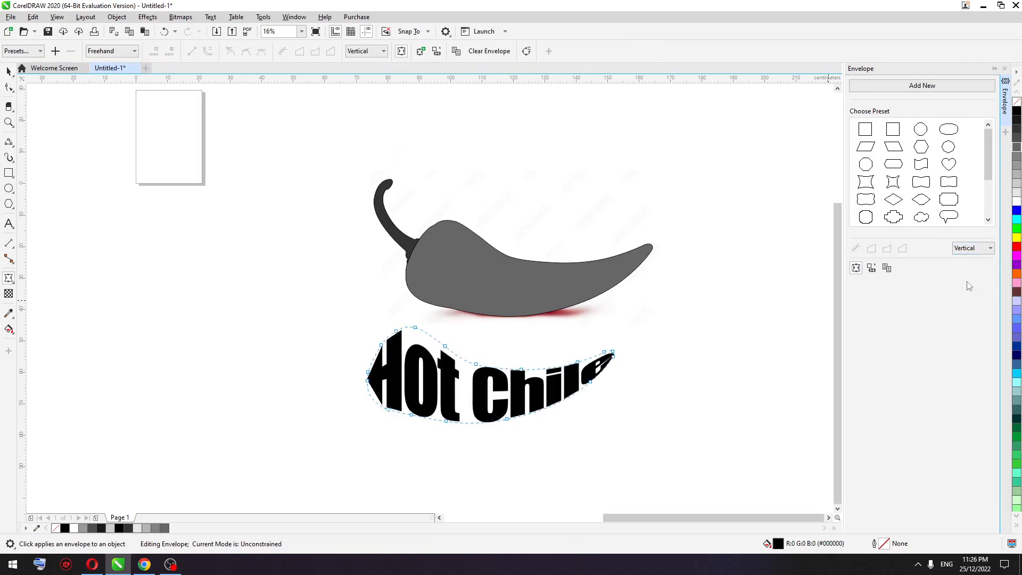
Step: Try the Original and Horizontal mapping modes on the text's envelope, and return it to Vertical
click(972, 249)
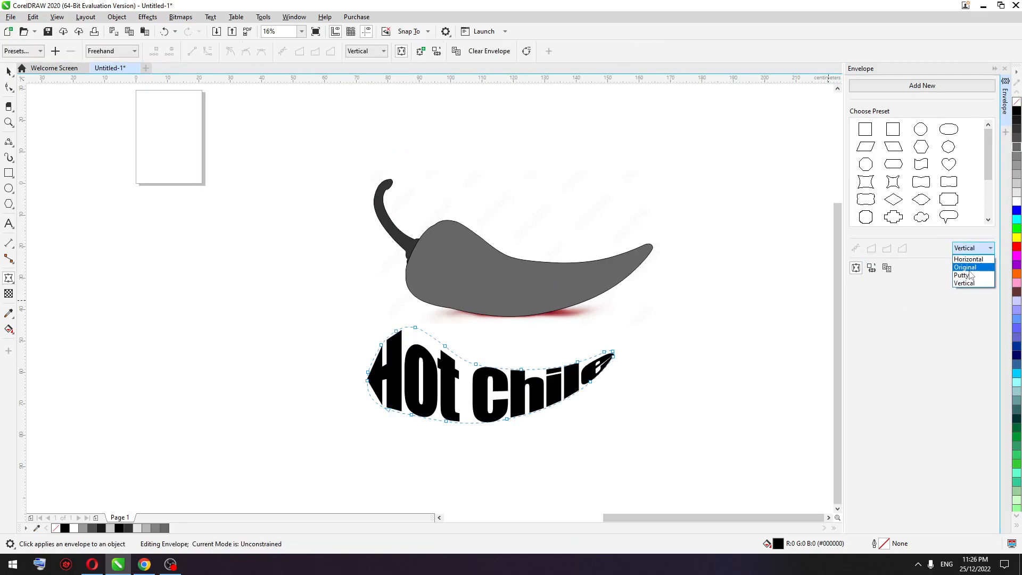
click(968, 268)
click(972, 249)
click(969, 258)
click(971, 255)
click(981, 286)
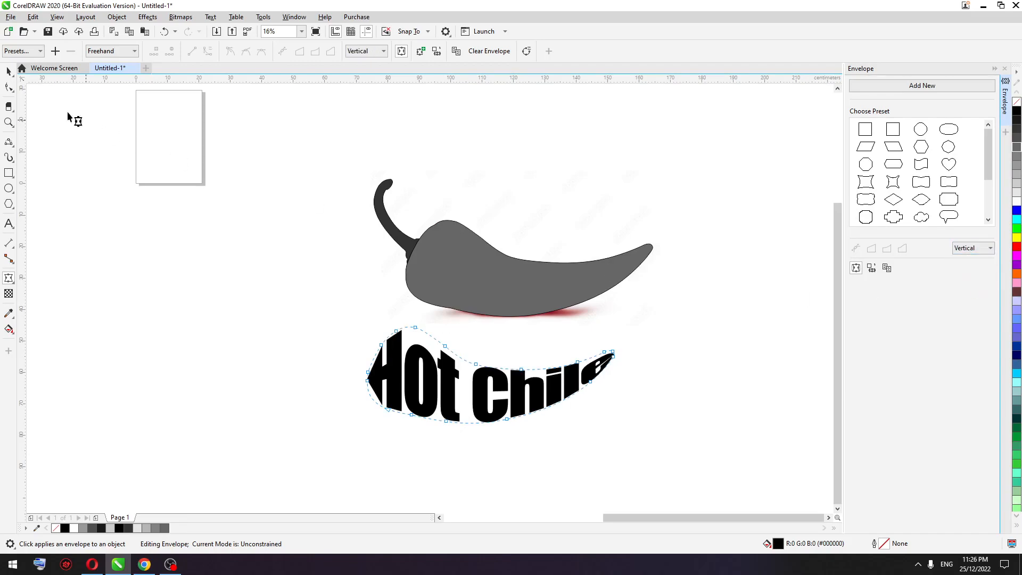
Step: Align the warped text with the pepper along their vertical centre line, then try aligning their horizontal centres and undo only that
click(8, 70)
shift+click(458, 295)
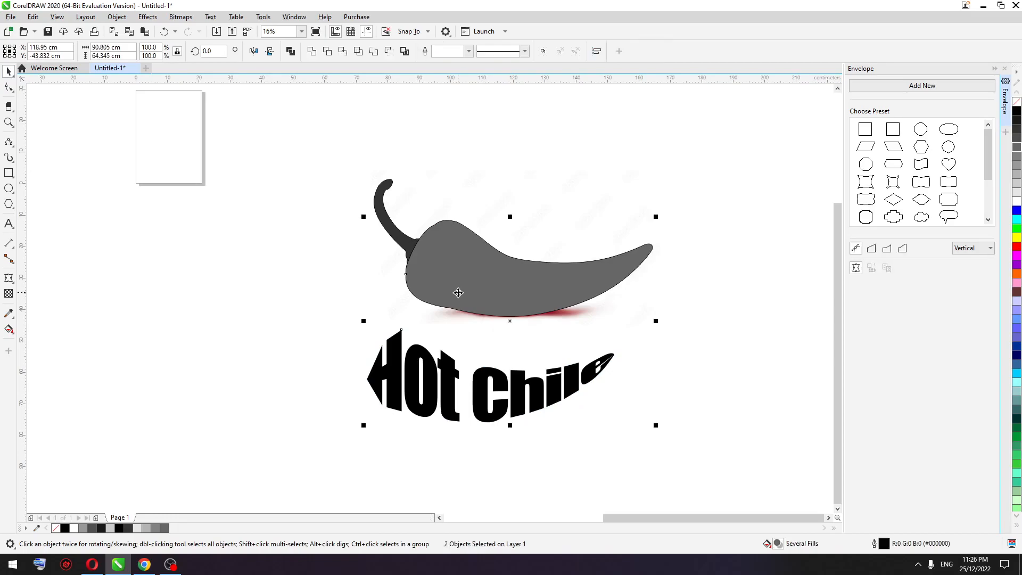
key(c)
key(e)
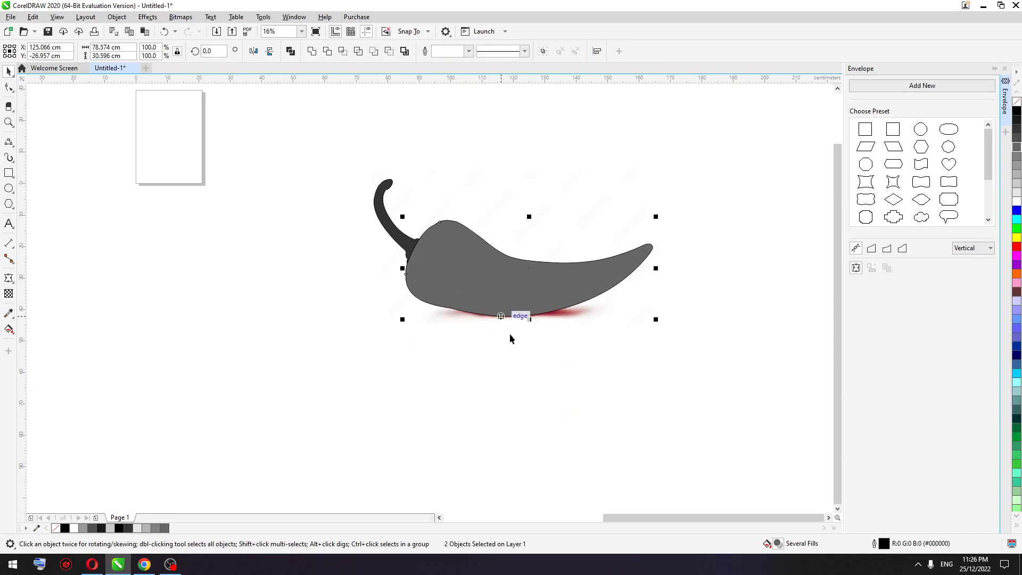
key(Escape)
key(ctrl+z)
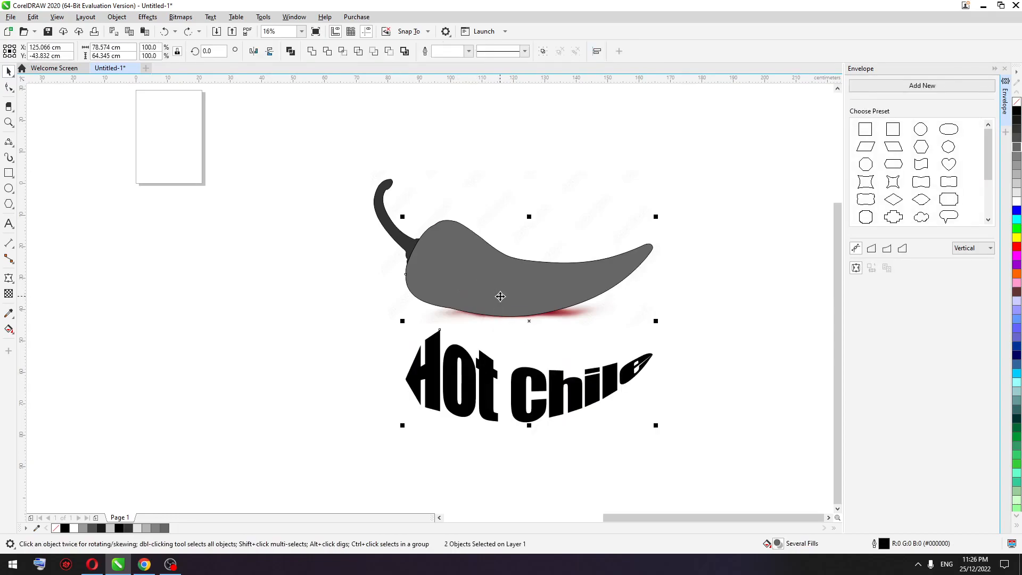
Step: Remove the fill from the grey pepper shape
click(520, 406)
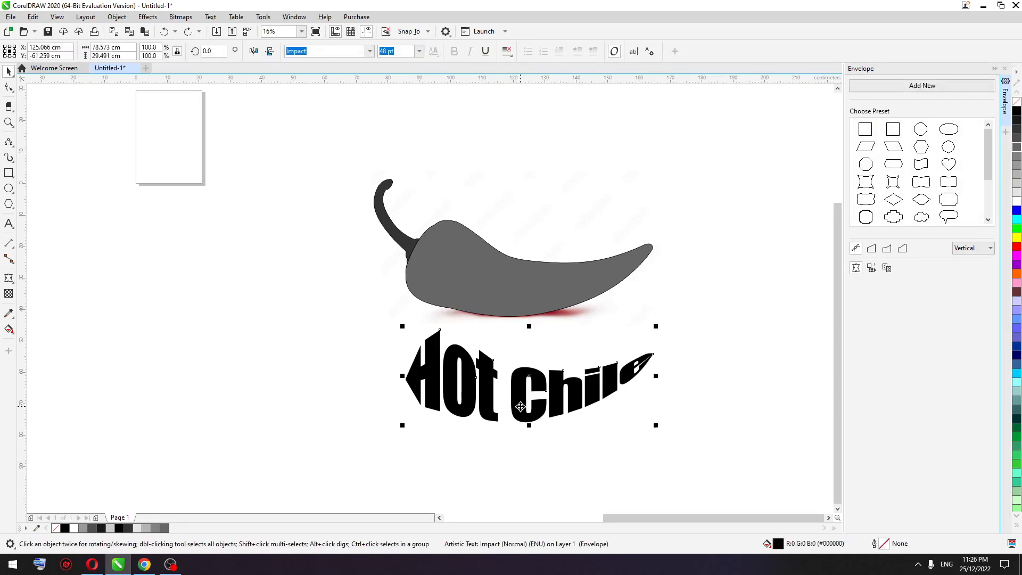
click(479, 279)
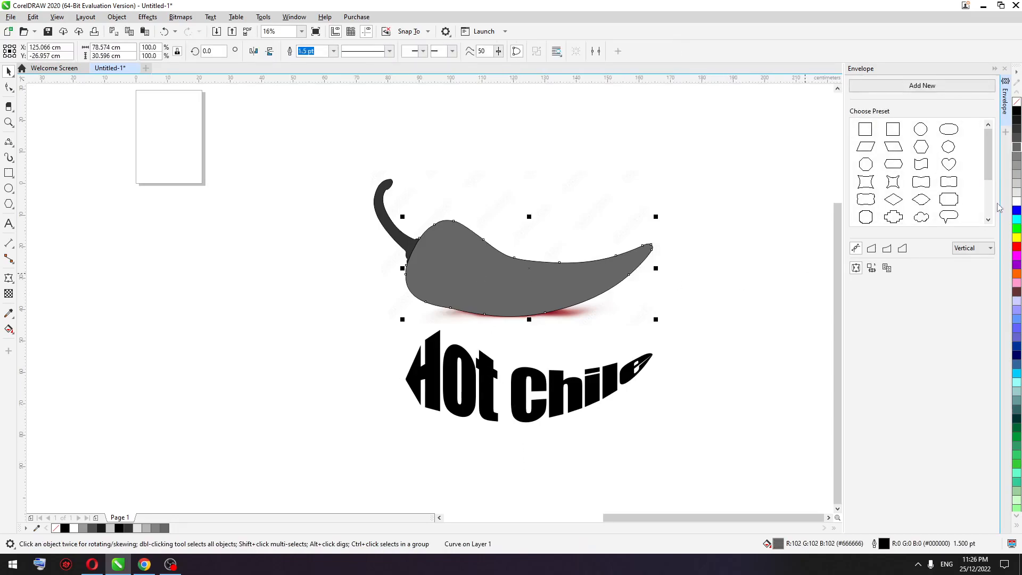
click(1017, 104)
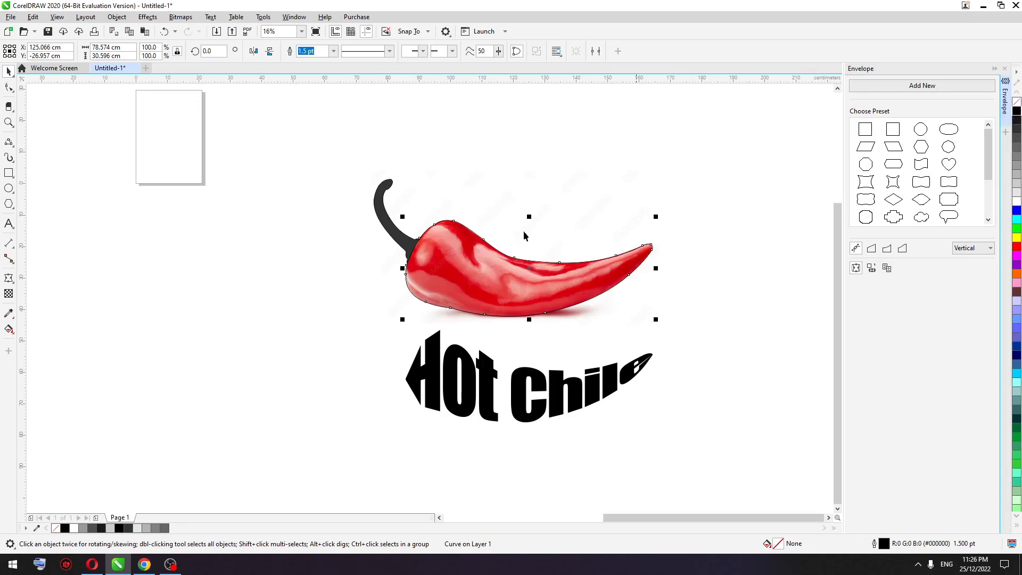
Step: Align the horizontal centres of the warped text and the unfilled pepper outline so the text sits inside the pepper
shift+click(489, 389)
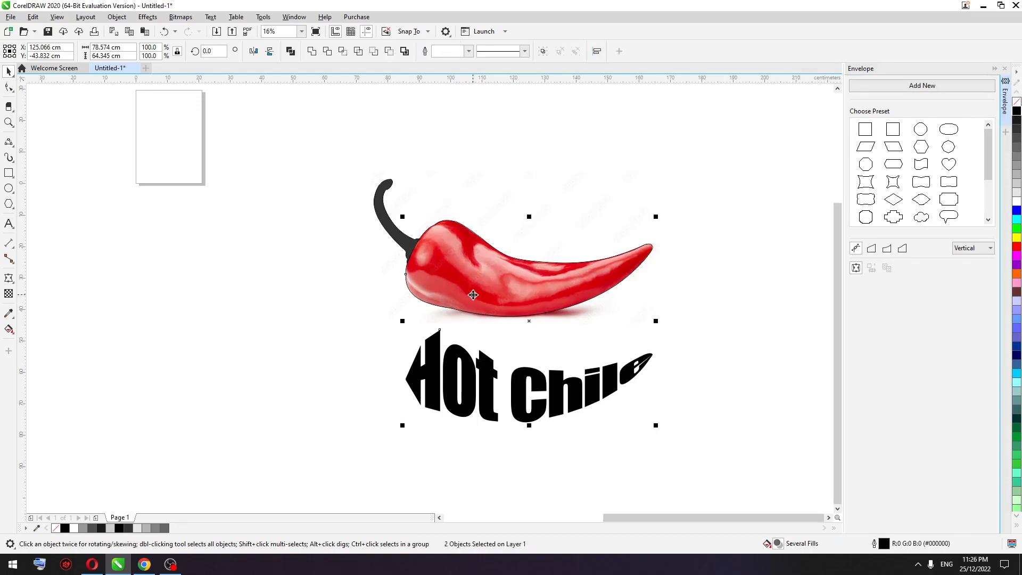
key(e)
click(492, 361)
scroll(477, 300, up, 1)
click(486, 298)
shift+click(534, 296)
key(e)
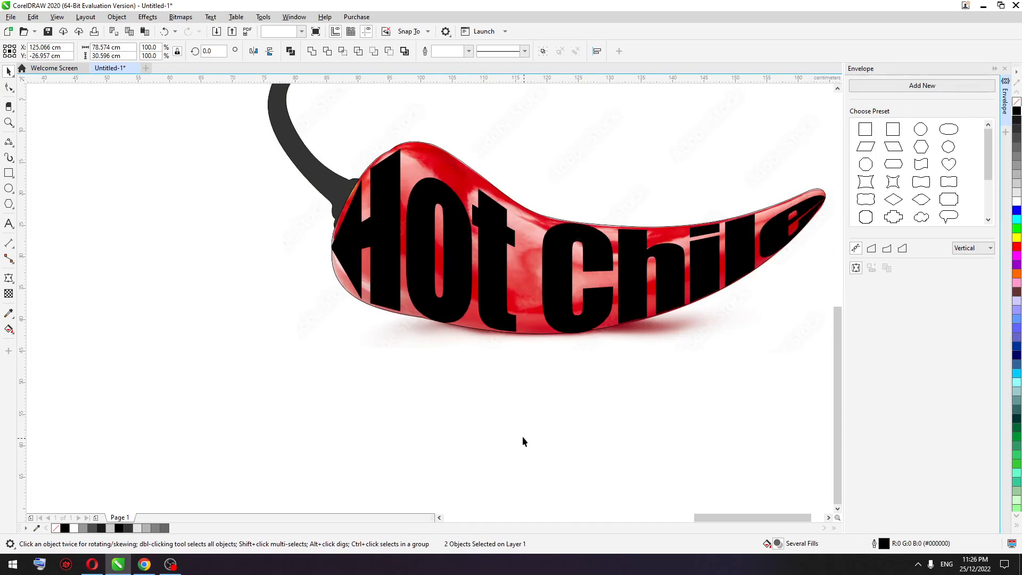
Step: Convert the warped "Hot Chile" text to curves
click(511, 432)
scroll(509, 431, down, 1)
scroll(471, 310, up, 1)
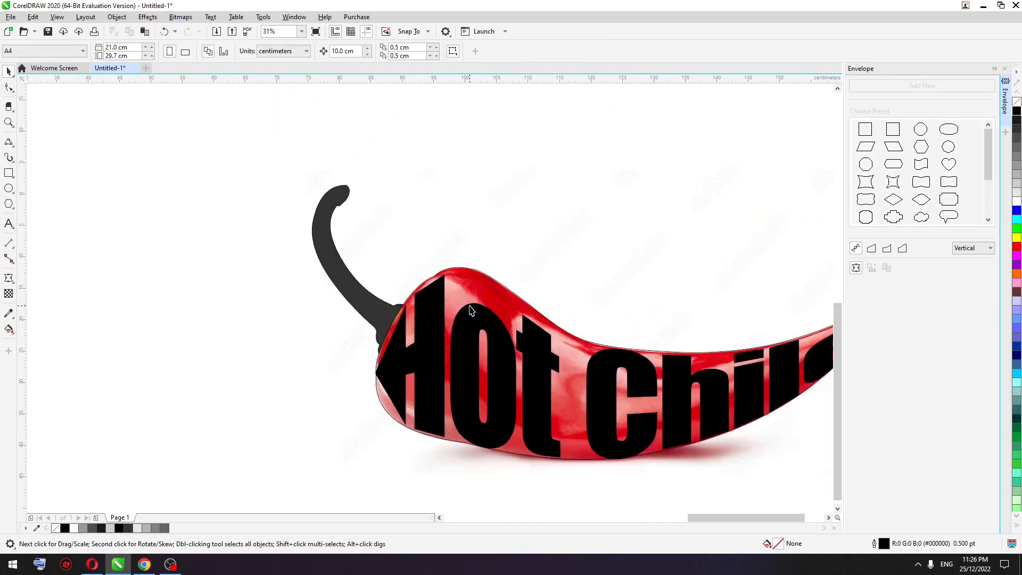
click(471, 310)
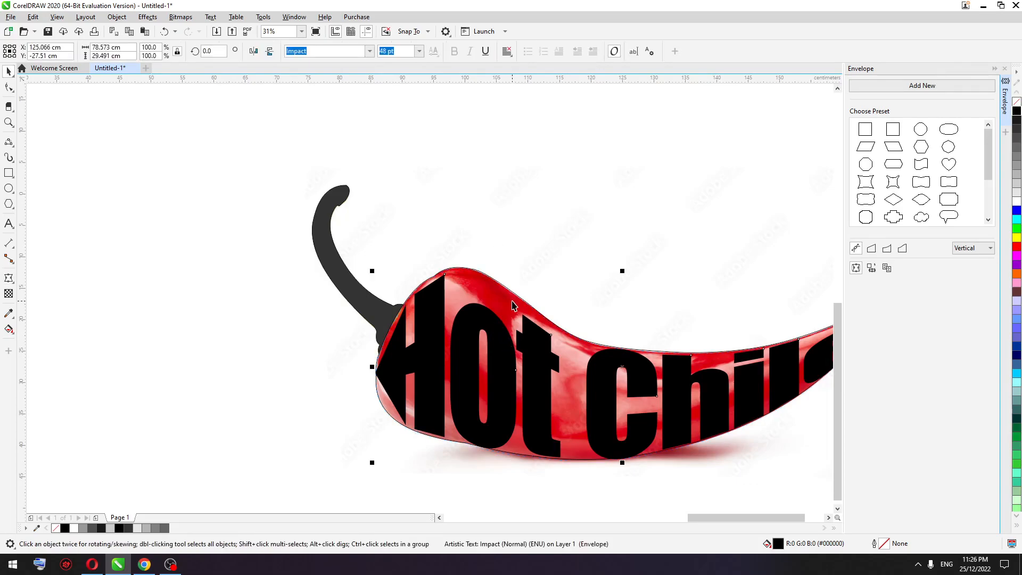
key(ctrl+q)
Step: Move the top corner nodes of the H's right stem onto the pepper outline and bend its top edge to follow the curve
key(F10)
scroll(447, 285, up, 1)
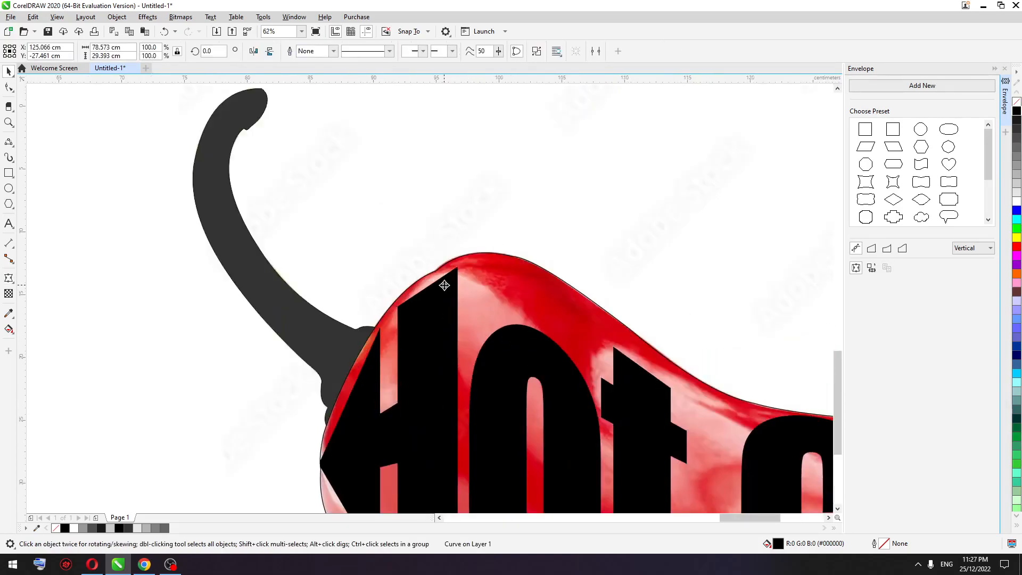
scroll(396, 303, up, 1)
drag(399, 310, 395, 297)
drag(517, 235, 495, 232)
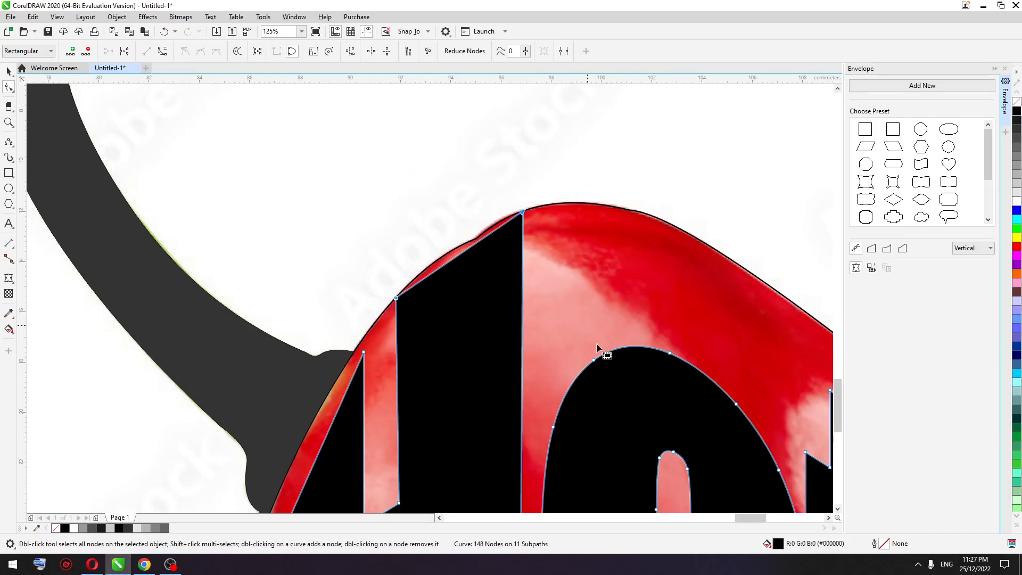
drag(459, 255, 447, 255)
scroll(479, 221, down, 4)
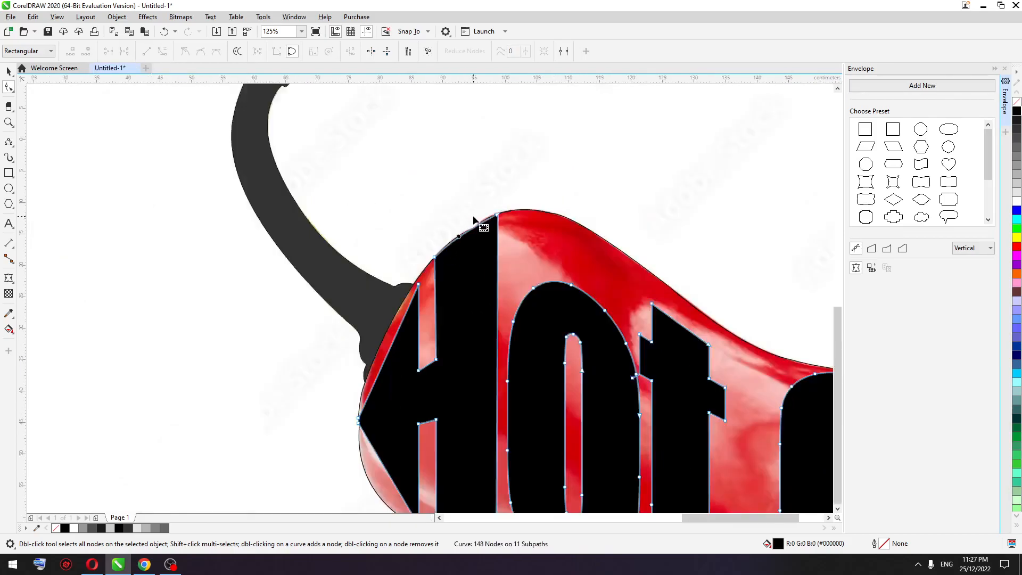
Step: Pull the lower node of the H's pointed left side down to the pepper outline and curve the edge between to match
scroll(432, 290, up, 2)
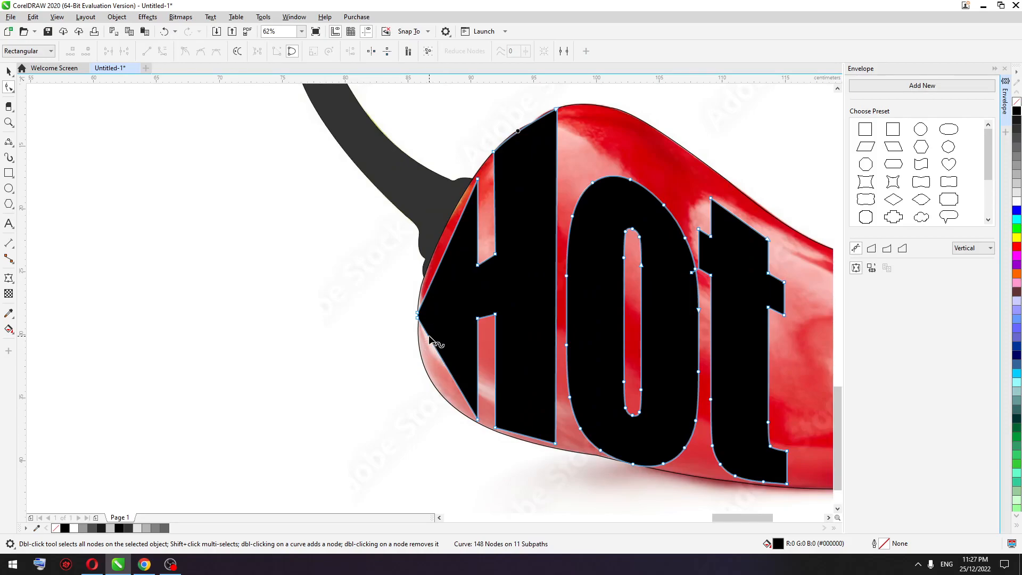
drag(417, 318, 437, 390)
drag(394, 292, 442, 405)
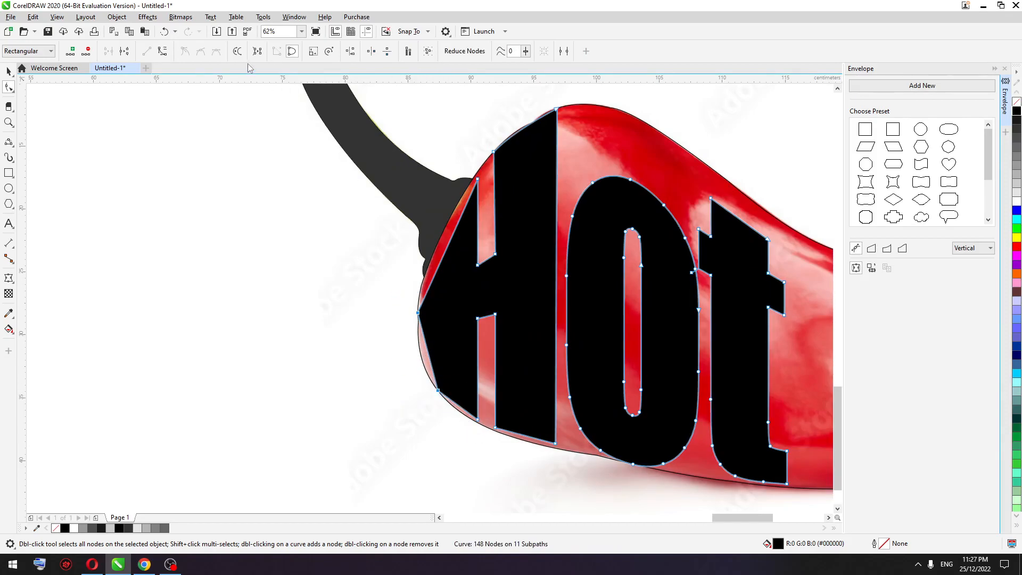
scroll(432, 392, up, 1)
click(373, 235)
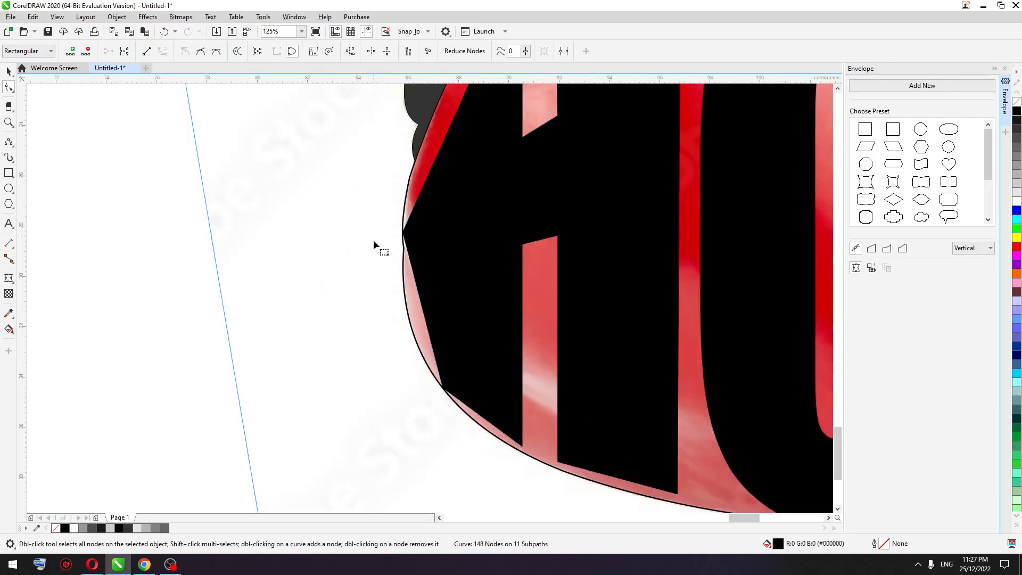
click(425, 307)
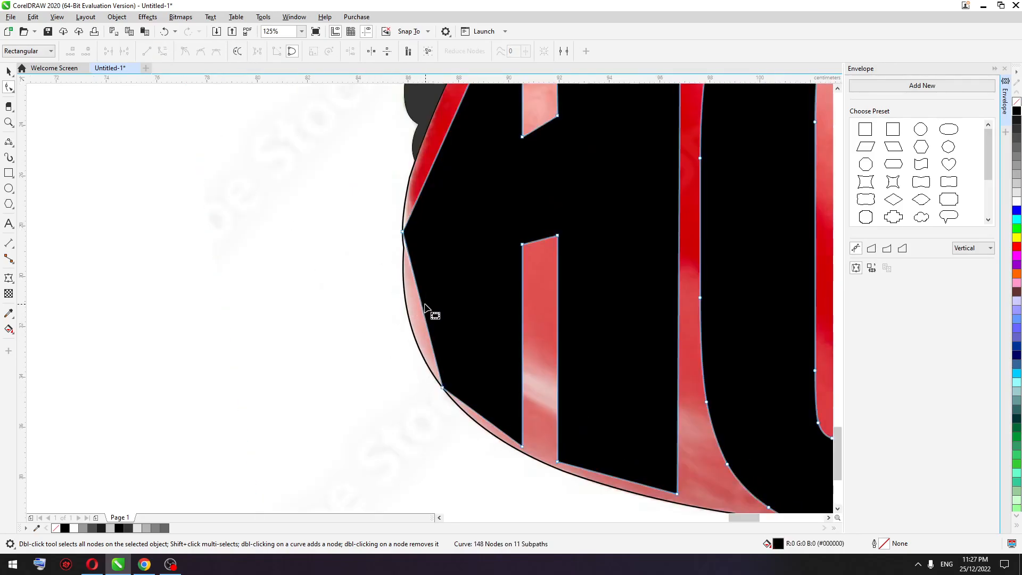
drag(420, 305, 410, 323)
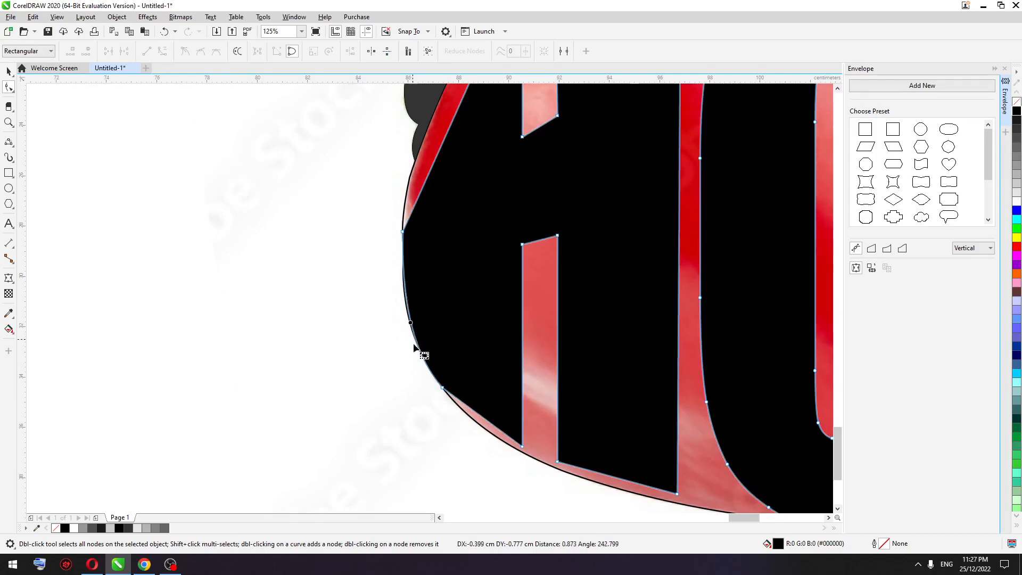
Step: Move the top node of the H's left stem onto the pepper outline and curve its upper left edge to follow it
scroll(414, 346, down, 1)
scroll(437, 211, up, 1)
drag(510, 142, 511, 143)
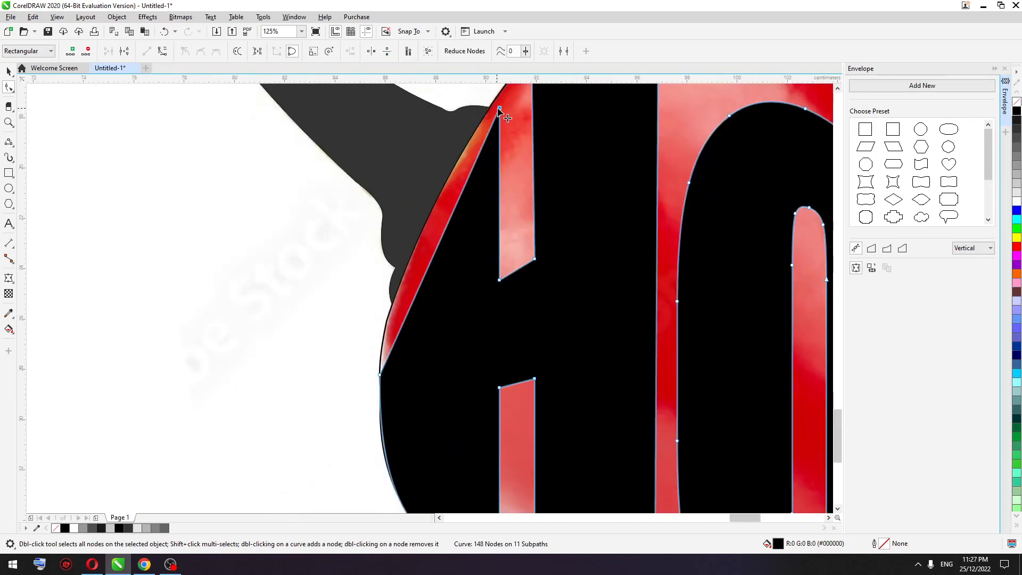
drag(499, 107, 497, 97)
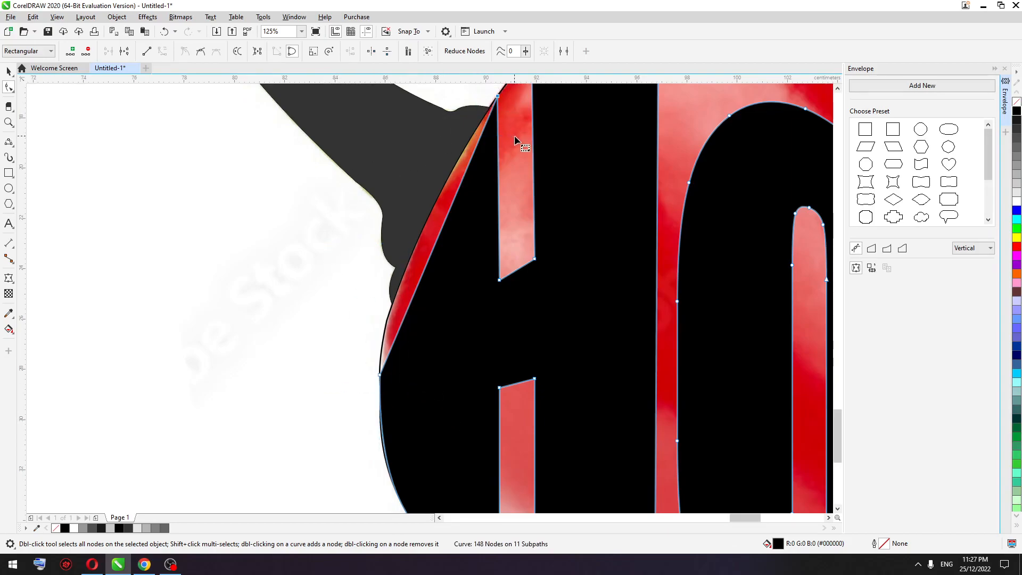
click(161, 55)
drag(446, 224, 415, 242)
scroll(416, 244, down, 1)
key(space)
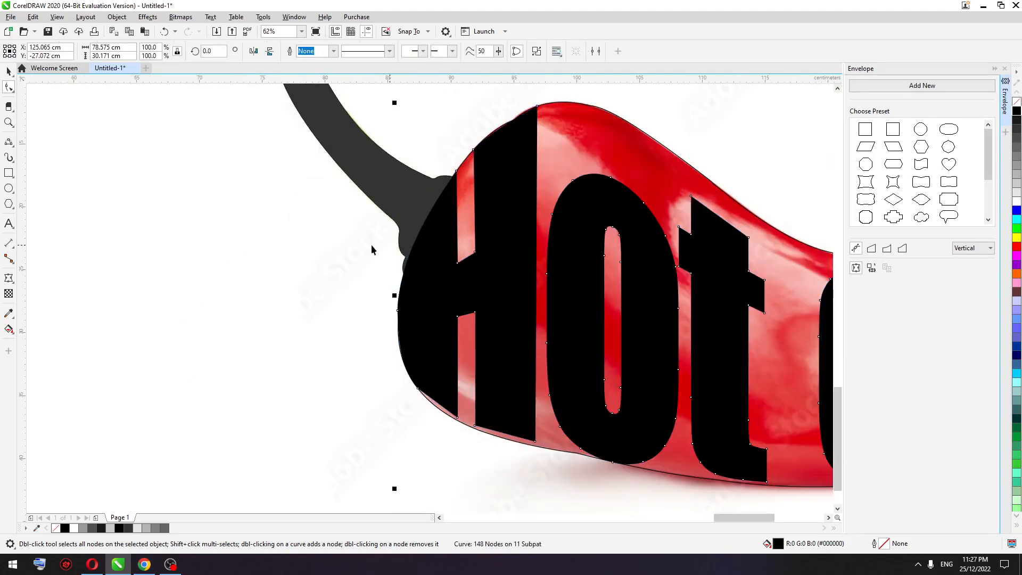
Step: Reshape the bottom edges of both stems of the H so their corners and curves follow the pepper outline
scroll(298, 253, down, 2)
scroll(413, 284, up, 1)
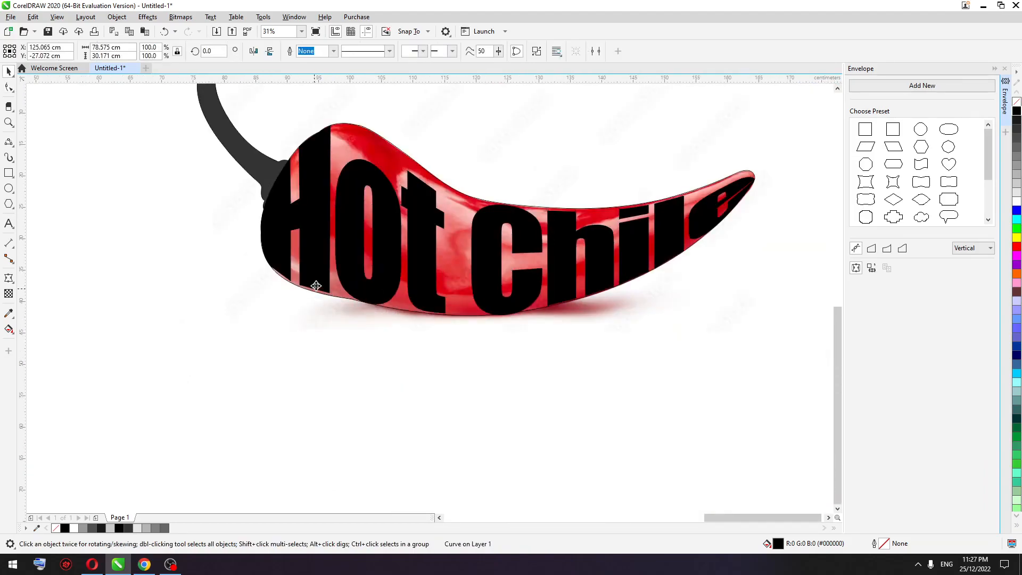
scroll(316, 286, up, 2)
key(space)
drag(273, 314, 405, 242)
drag(387, 286, 385, 295)
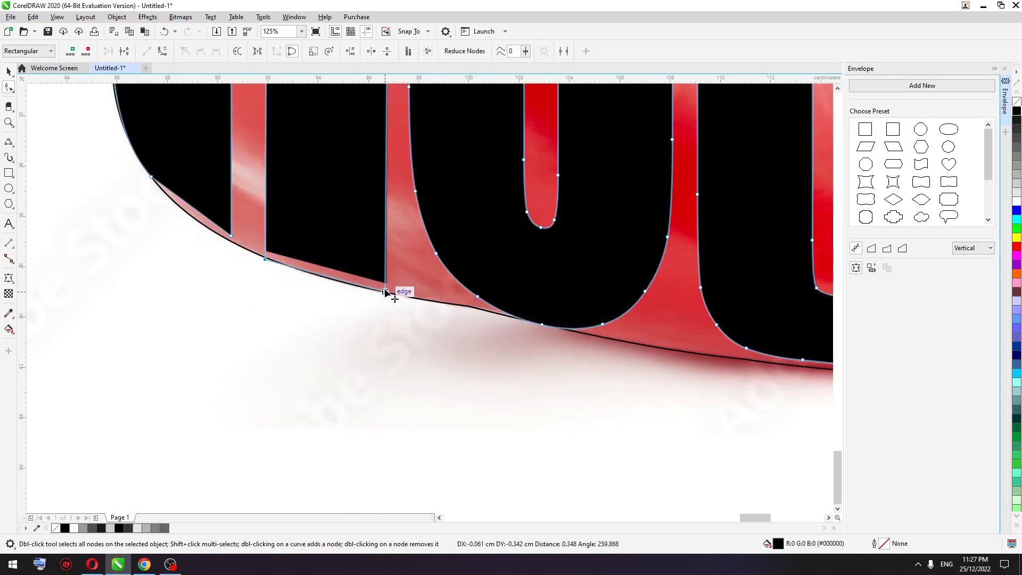
drag(230, 236, 164, 202)
scroll(178, 237, down, 2)
key(space)
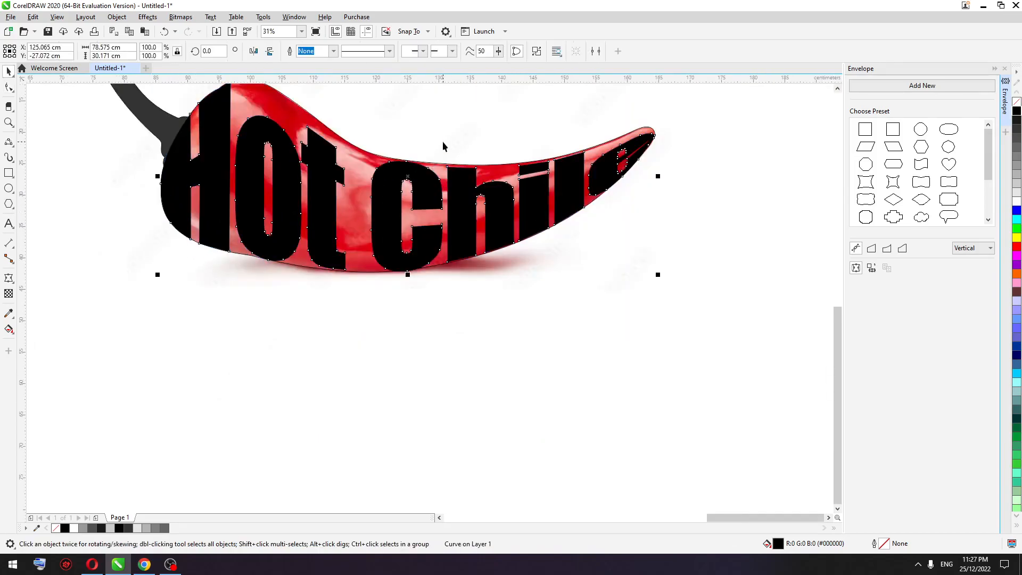
Step: Try to move the end nodes of the e's pointed tip onto the pepper outline
scroll(442, 142, up, 1)
key(space)
scroll(363, 193, down, 1)
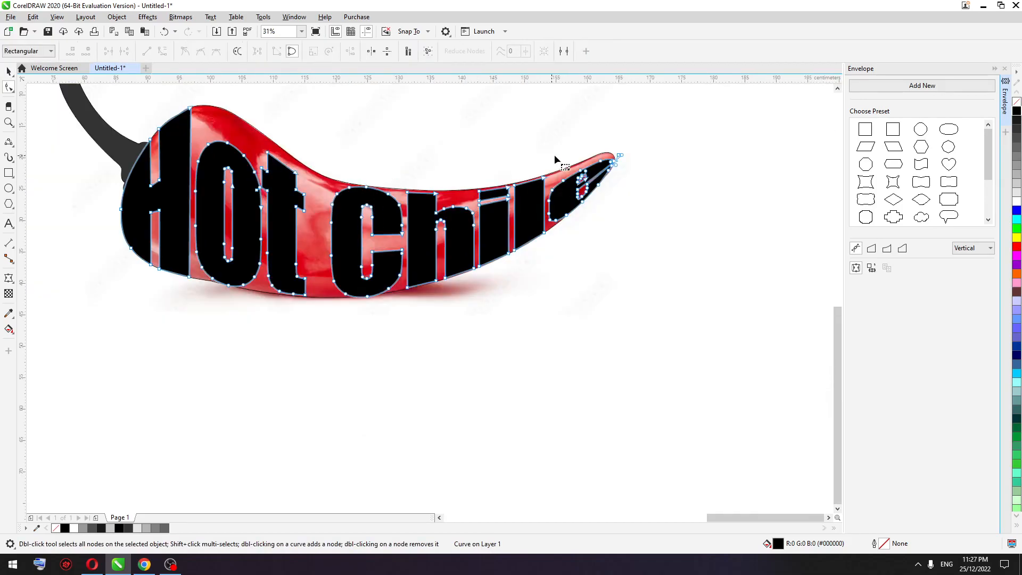
scroll(551, 154, up, 3)
drag(639, 192, 680, 201)
scroll(664, 168, up, 1)
shift+click(717, 180)
click(719, 183)
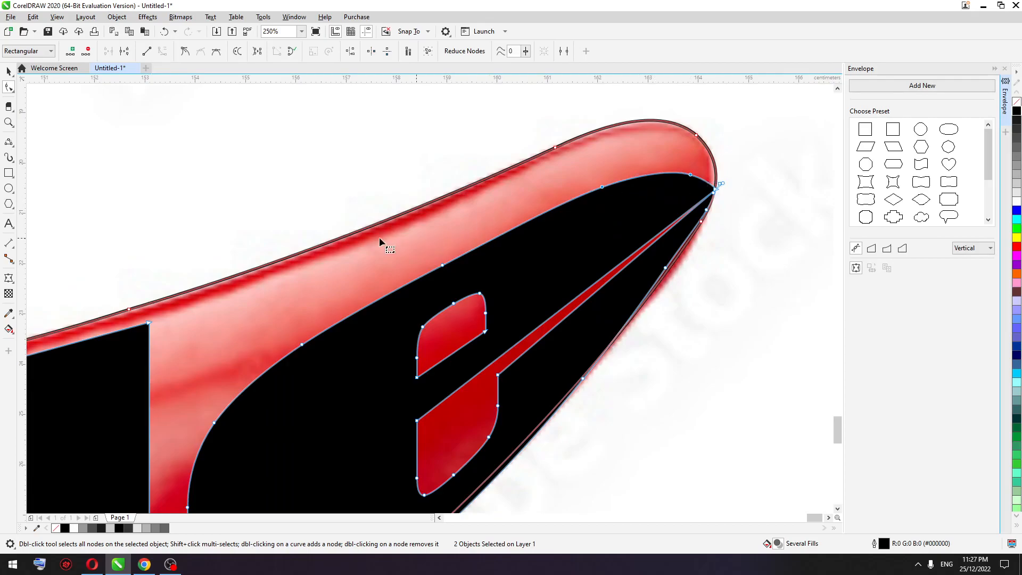
drag(273, 227, 453, 250)
scroll(743, 182, up, 8)
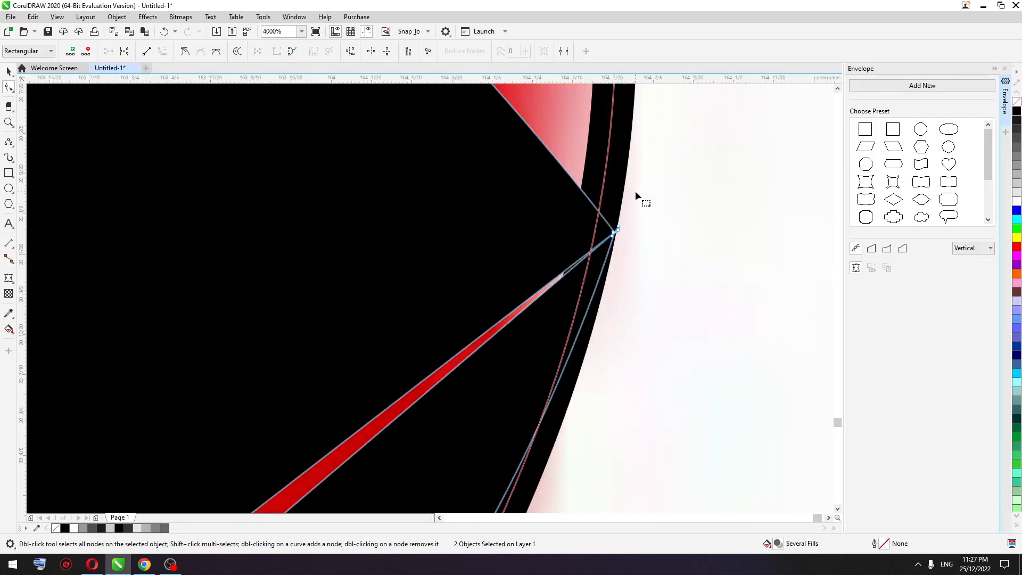
drag(612, 228, 604, 184)
scroll(642, 238, down, 7)
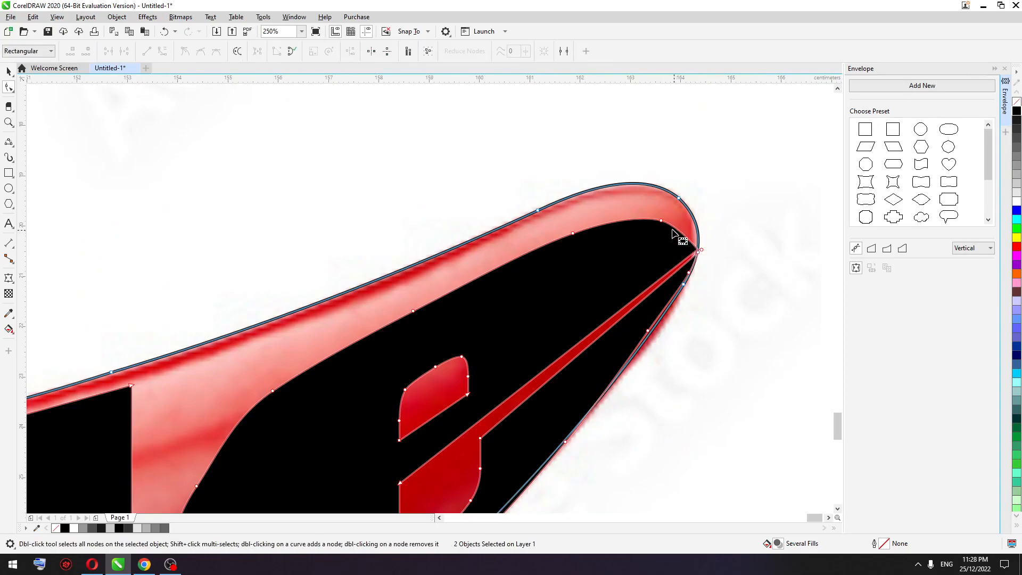
drag(635, 214, 704, 259)
click(772, 200)
key(space)
click(625, 241)
key(space)
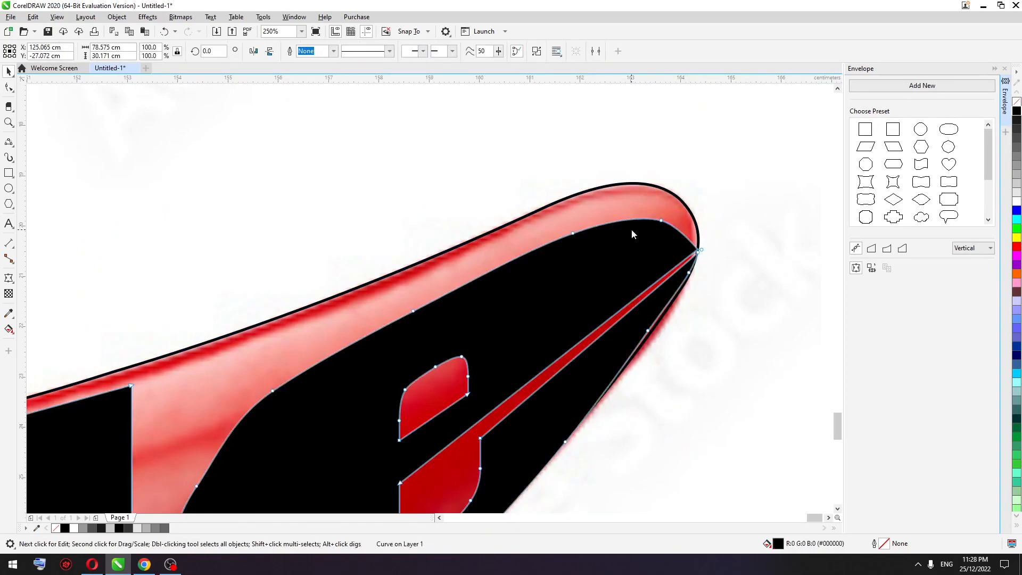
scroll(685, 227, up, 1)
drag(619, 195, 711, 257)
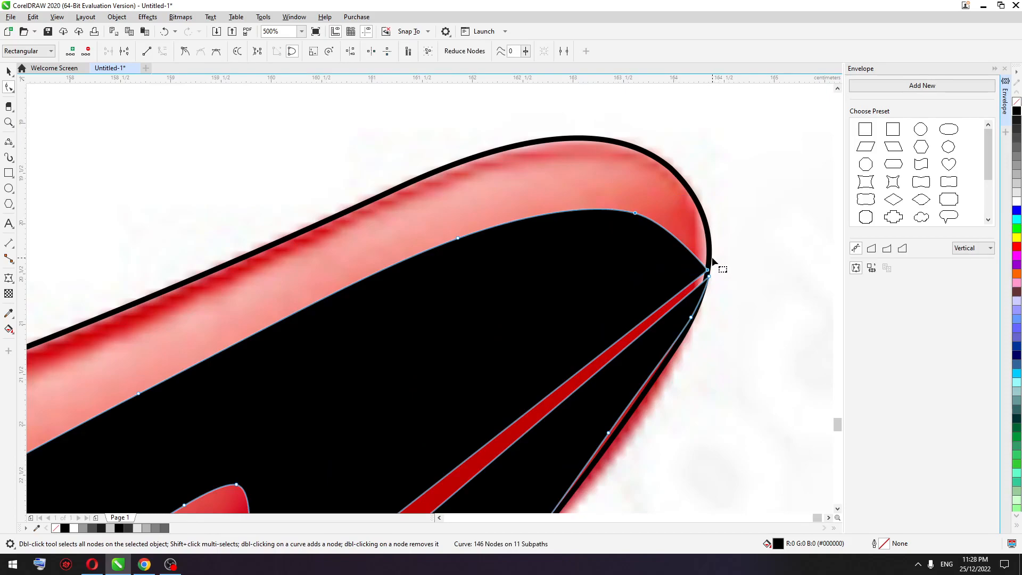
scroll(711, 257, down, 1)
drag(579, 225, 605, 272)
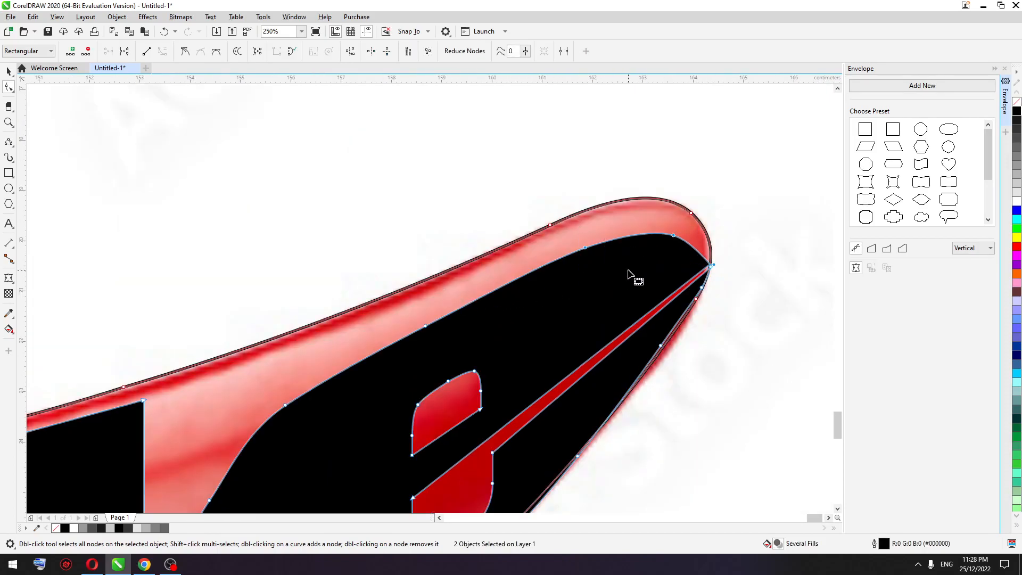
key(ctrl+z)
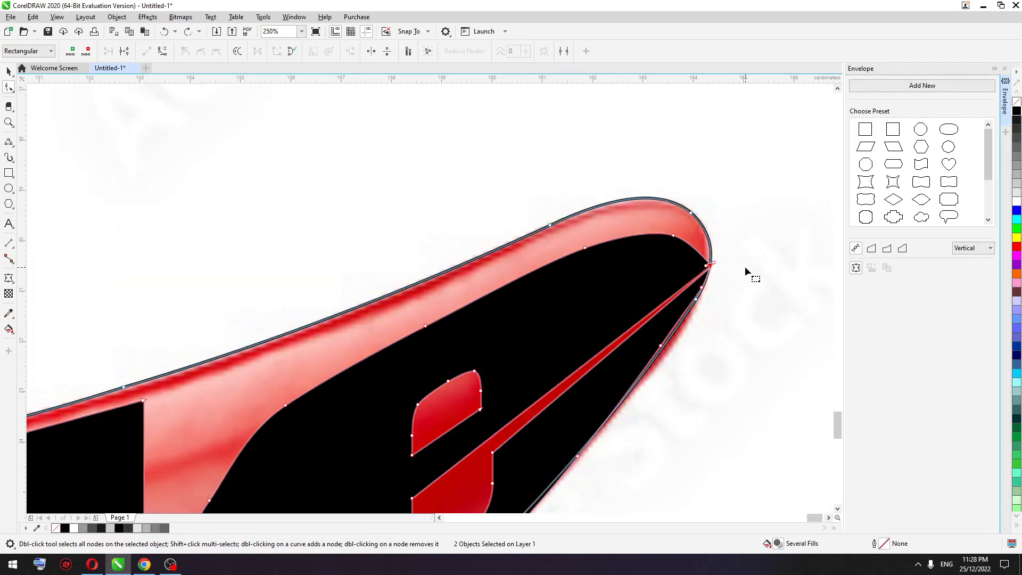
Step: Reposition the nodes at the e's pointed tip so they meet the pepper outline
key(space)
click(745, 266)
click(651, 235)
key(space)
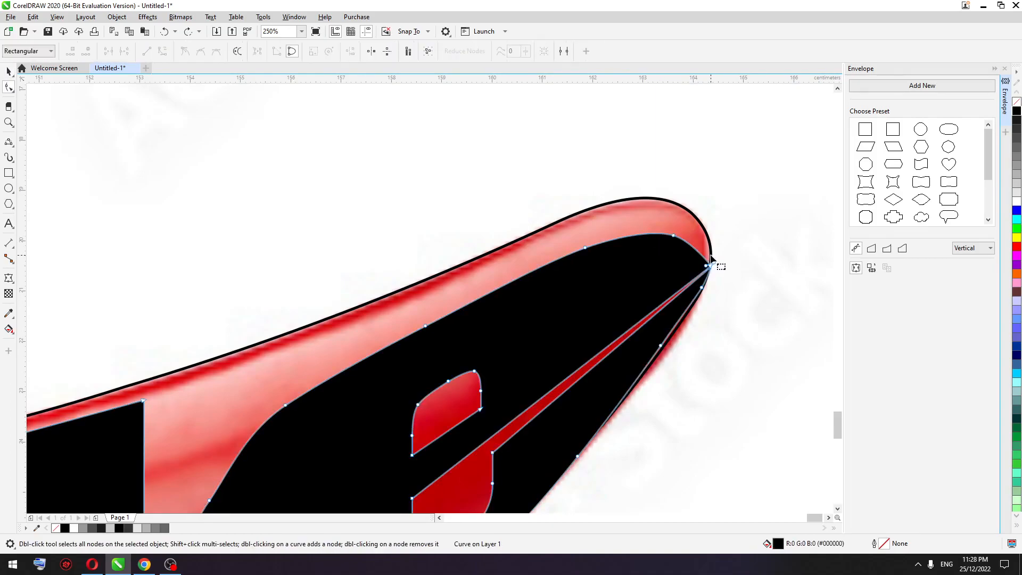
scroll(711, 264, up, 5)
drag(691, 234, 662, 277)
scroll(753, 254, down, 2)
drag(651, 186, 667, 209)
drag(467, 226, 555, 271)
scroll(643, 227, down, 2)
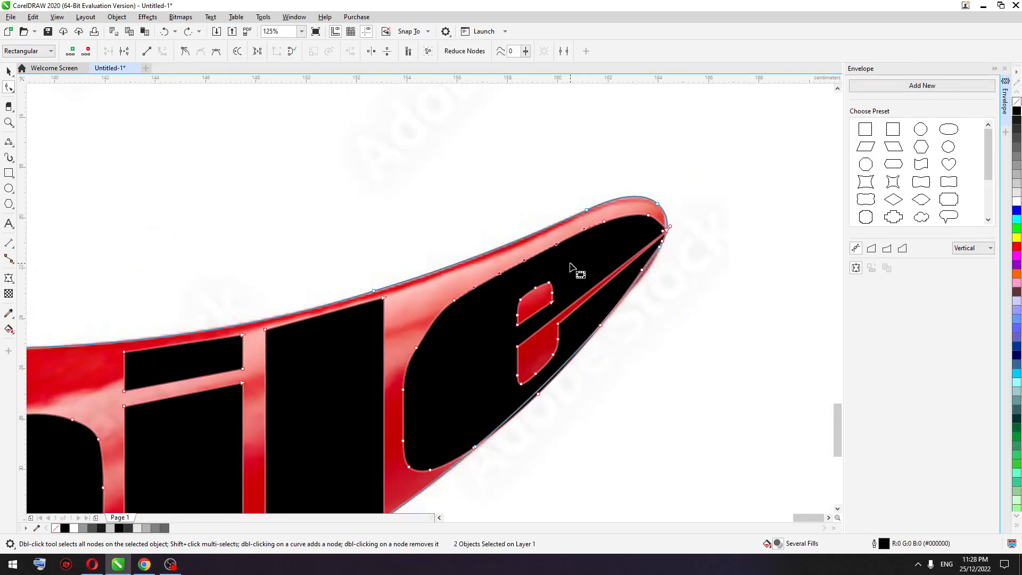
Step: Add a node to the e's upper edge just before its tip and bend the edge toward the pepper outline
scroll(666, 236, up, 2)
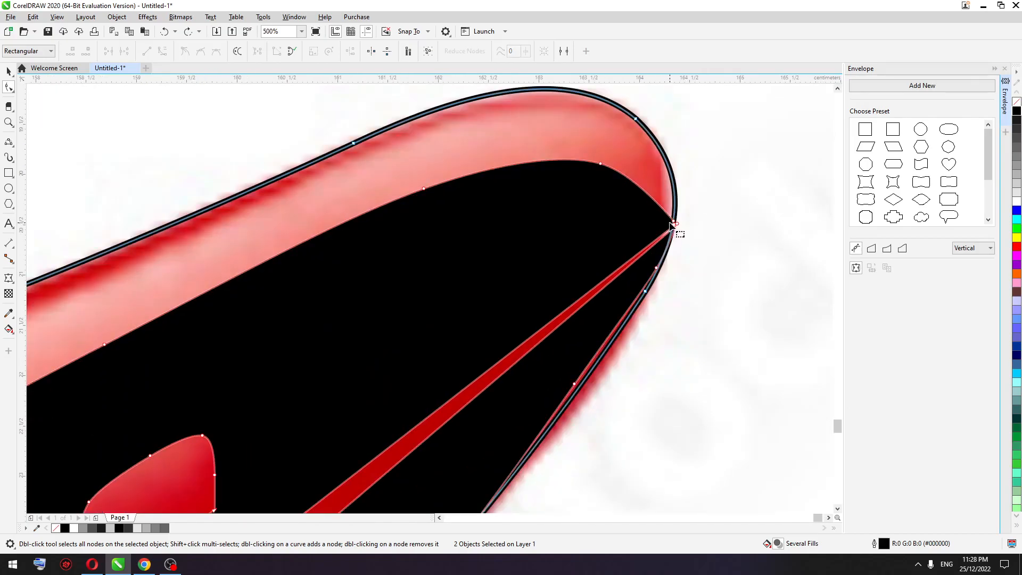
click(674, 224)
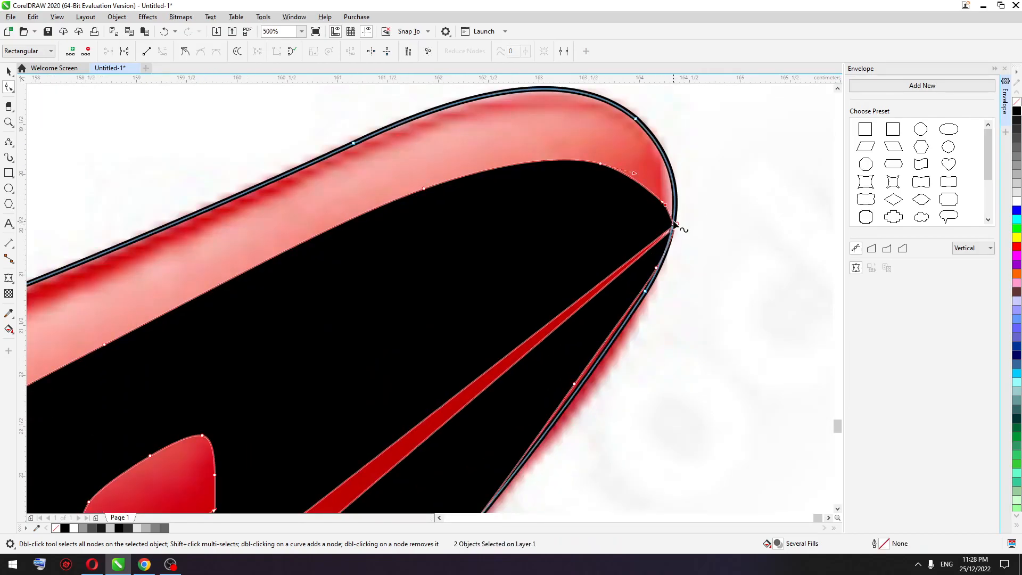
scroll(673, 223, up, 1)
drag(682, 207, 650, 239)
Step: Move the pepper outline curve 10 cm up, away from the lettering, and reselect the lettering for node editing
key(space)
click(751, 231)
scroll(662, 238, down, 1)
scroll(661, 237, down, 1)
click(645, 188)
key(Up)
click(631, 212)
key(F10)
Step: Move the upper nodes at the e's tip away from the lower ones to widen the slit between them
scroll(631, 212, up, 1)
drag(593, 195, 685, 265)
scroll(685, 265, up, 1)
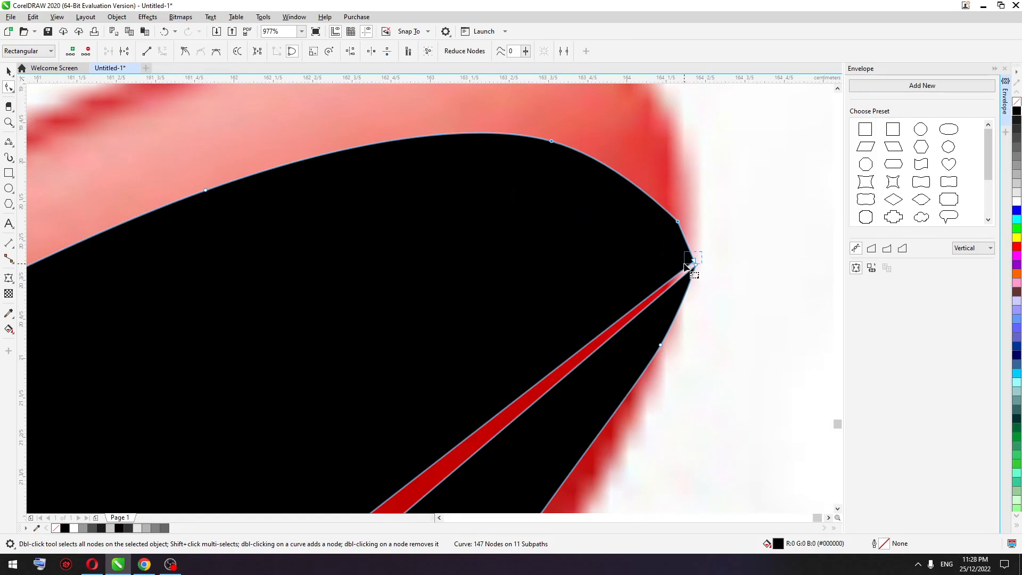
scroll(687, 266, down, 3)
scroll(707, 251, up, 1)
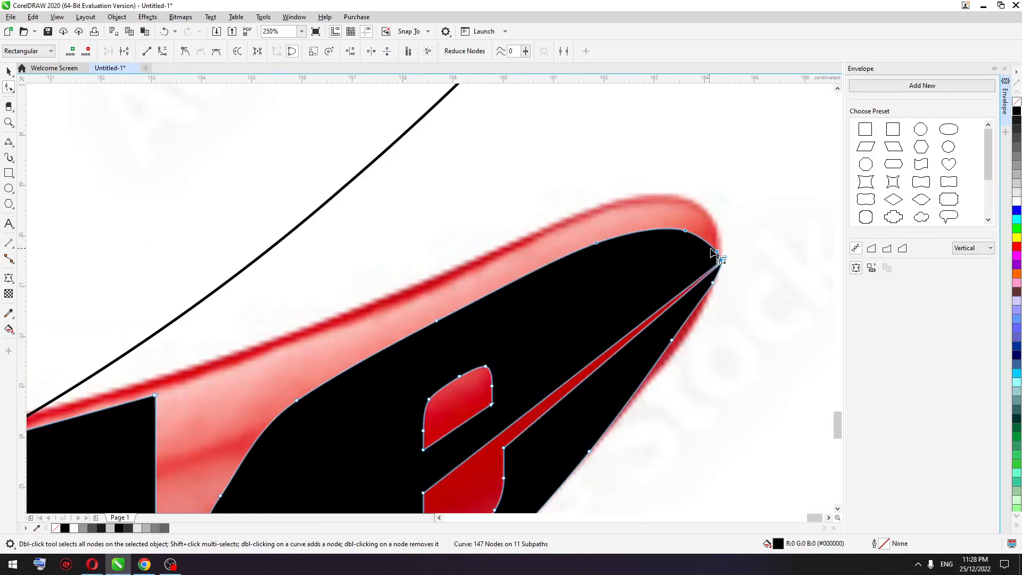
scroll(721, 262, up, 1)
scroll(722, 265, down, 2)
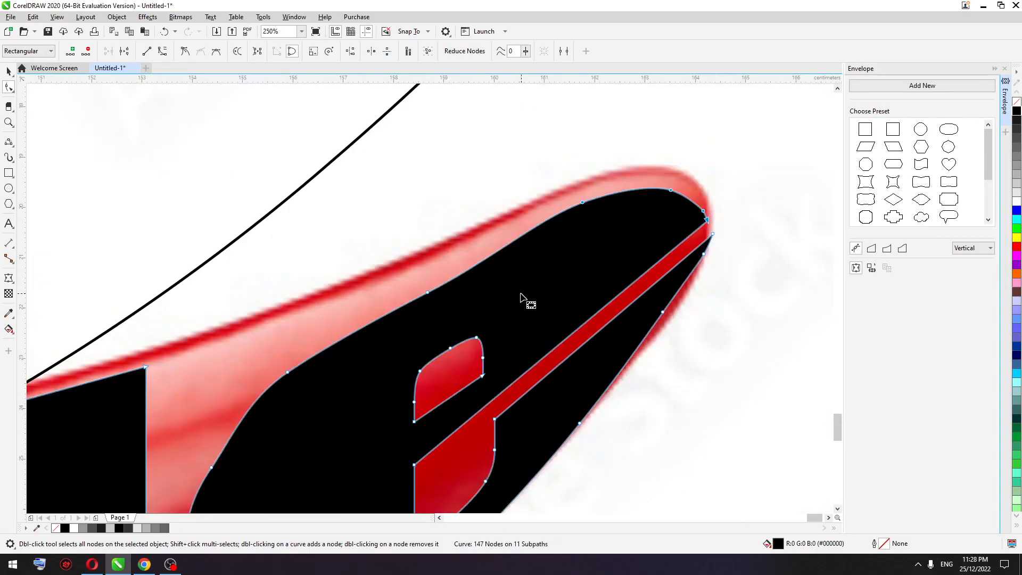
Step: Raise two nodes on the e's upper edge toward the pepper's edge and delete them to smooth the curve
click(427, 293)
drag(428, 293, 415, 278)
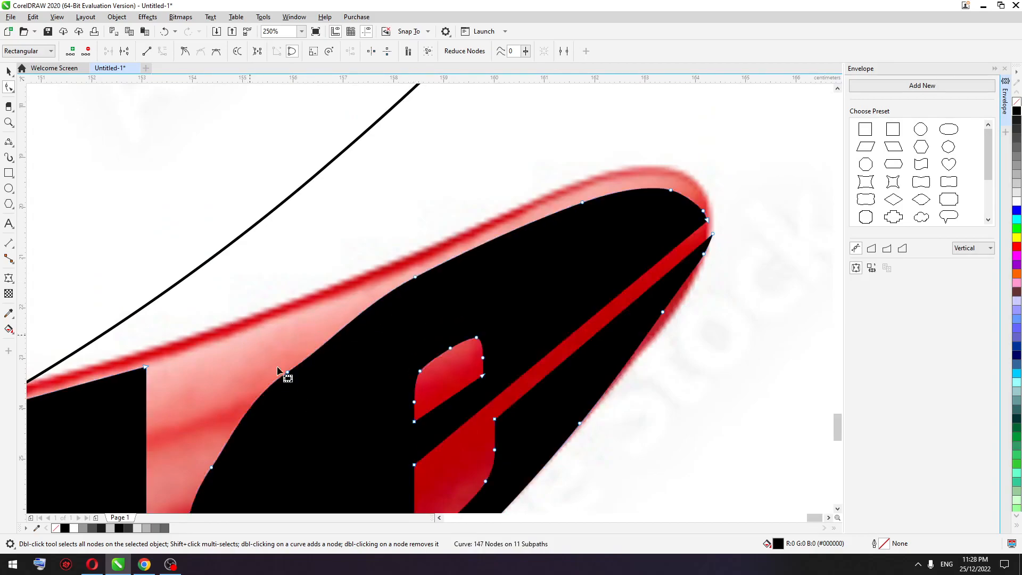
drag(288, 372, 282, 352)
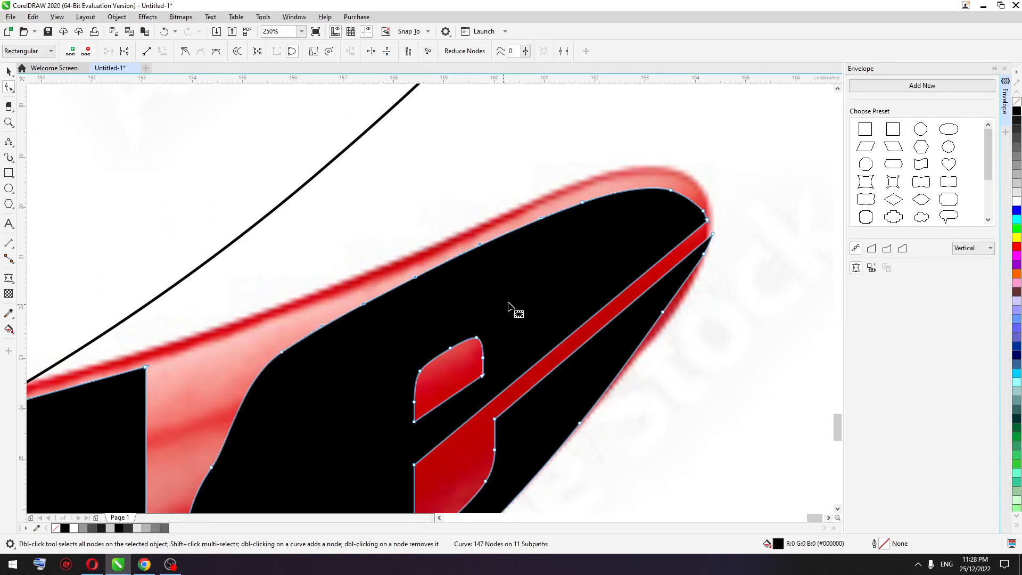
scroll(504, 309, down, 3)
scroll(467, 298, up, 2)
double_click(462, 290)
double_click(431, 353)
Step: Shift the nodes of the e's upper edge near the tip about 0.3 cm toward the pepper's top edge
scroll(612, 196, up, 2)
drag(561, 202, 720, 243)
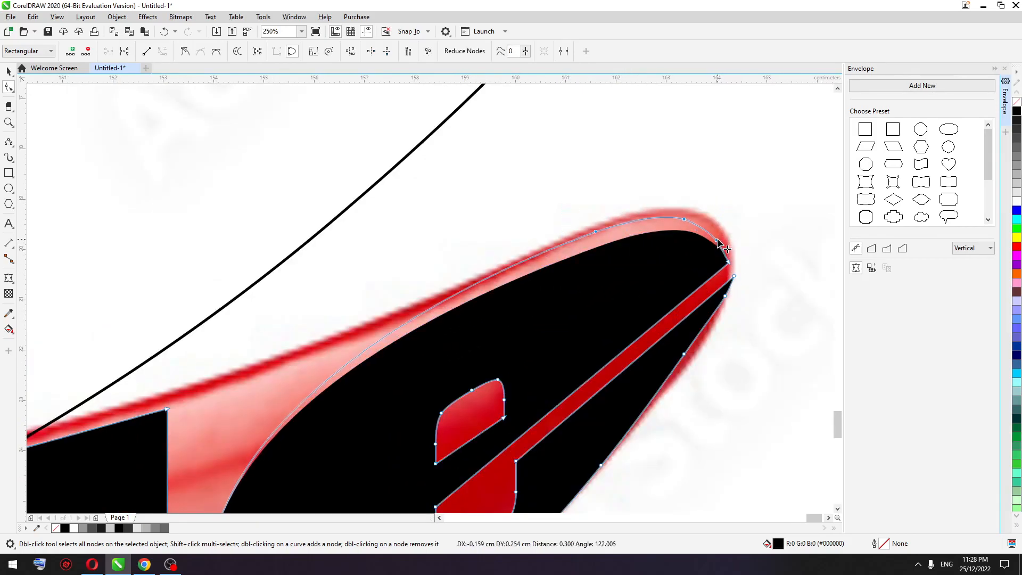
drag(381, 350, 483, 472)
drag(488, 354, 496, 396)
scroll(548, 374, down, 3)
Step: Move the pepper outline curve 50 cm down, below the pepper photo
key(space)
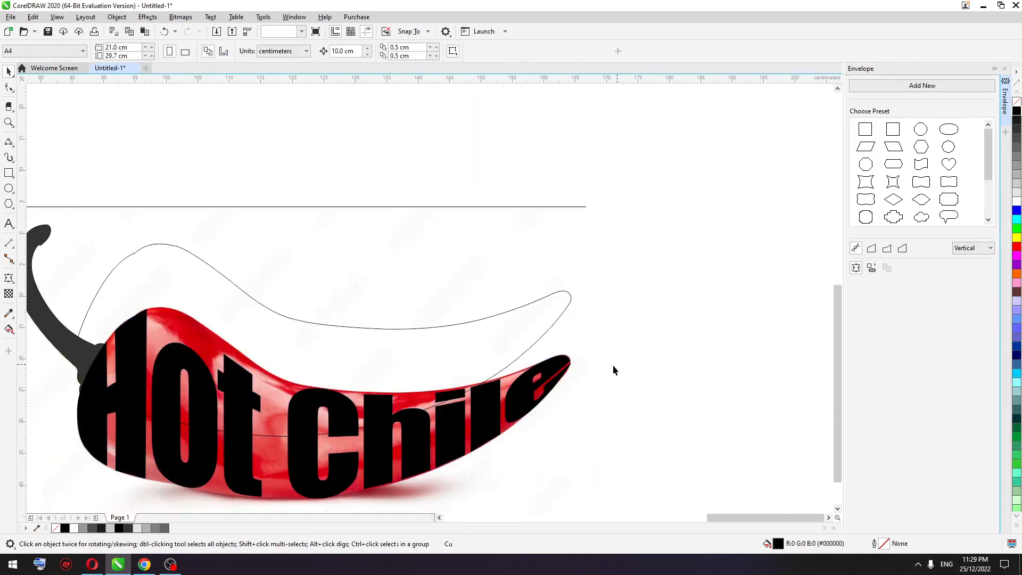
click(620, 364)
scroll(521, 397, up, 2)
scroll(730, 355, down, 2)
click(631, 316)
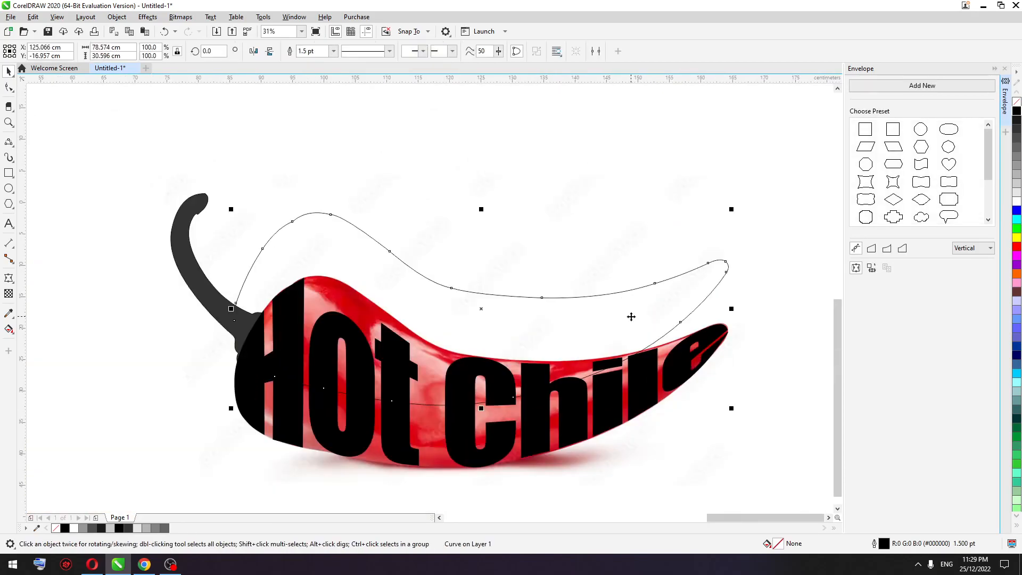
key(Down)
key(Down)
key(Down)
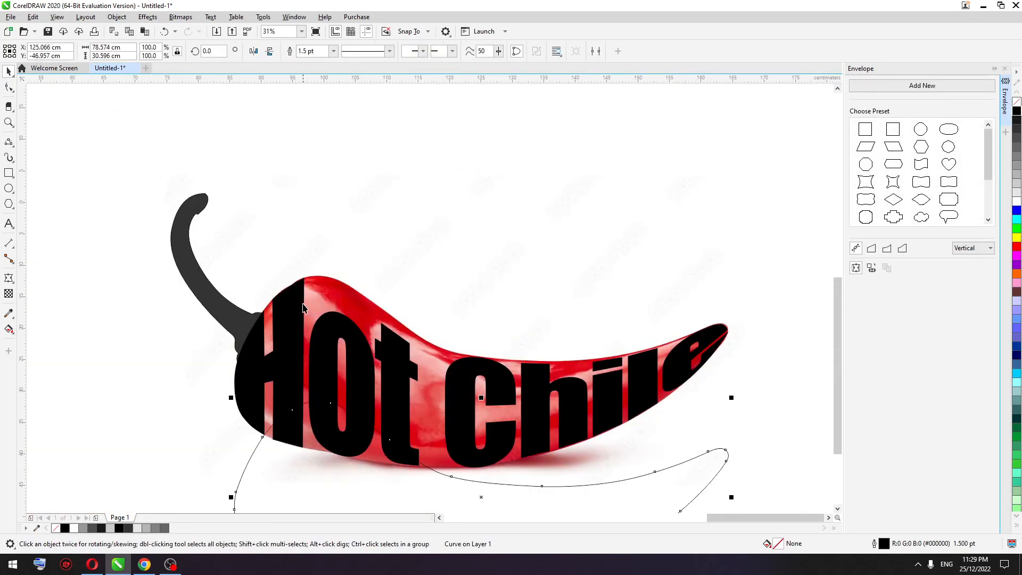
key(Down)
key(Down)
Step: Weld the Hot Chile lettering and the stem into one shape
click(291, 301)
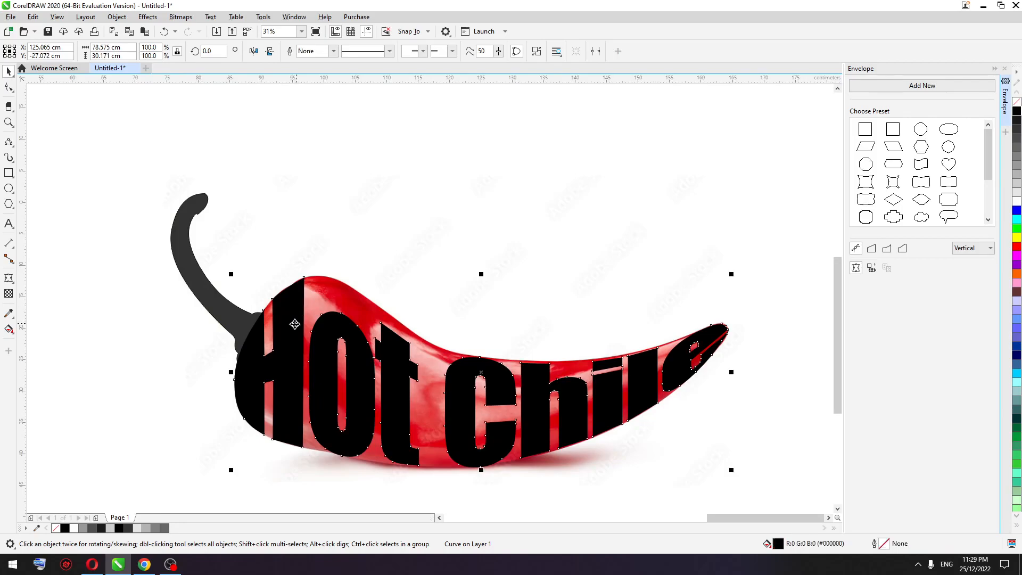
shift+click(235, 322)
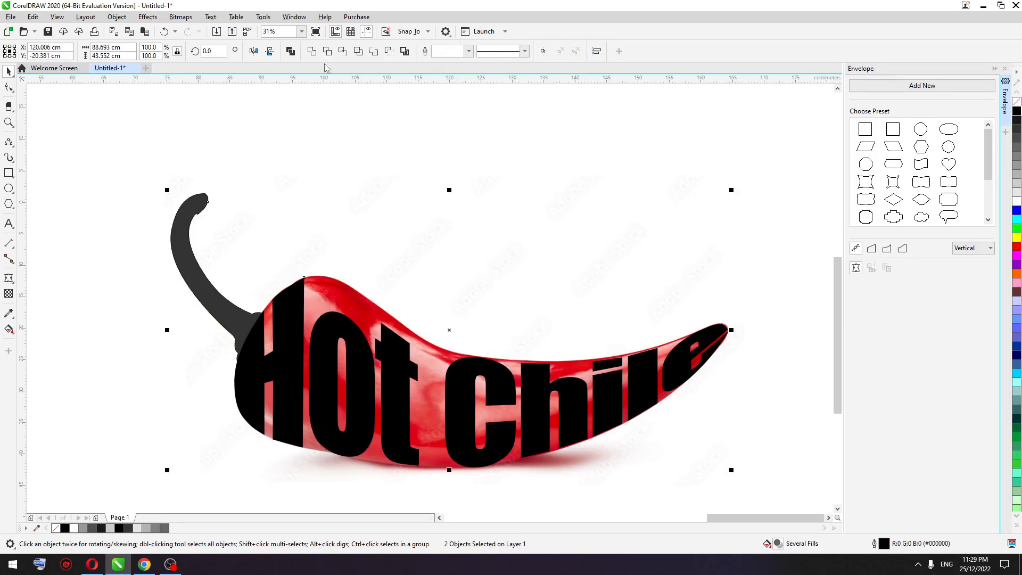
click(312, 51)
double_click(247, 322)
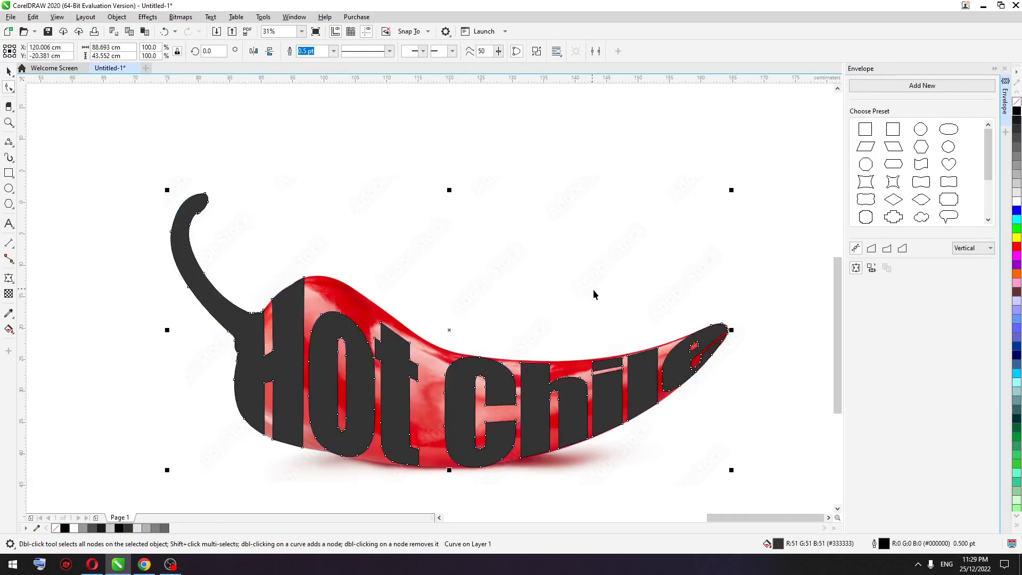
key(space)
Step: Move the welded lettering 40 cm up, clear of the pepper photo
scroll(593, 290, down, 2)
key(Up)
key(Up)
key(Up)
key(Up)
scroll(590, 275, up, 1)
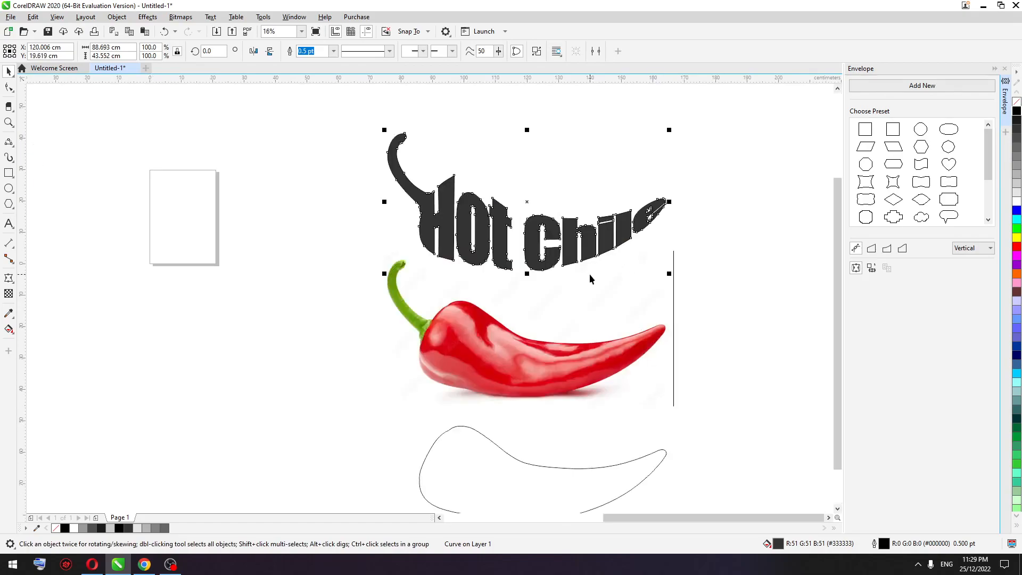
Step: Remove the outline from the welded lettering and move it 40 cm down, back over the pepper photo
click(570, 194)
click(551, 236)
click(660, 158)
click(538, 241)
key(Down)
key(Down)
key(Down)
key(Down)
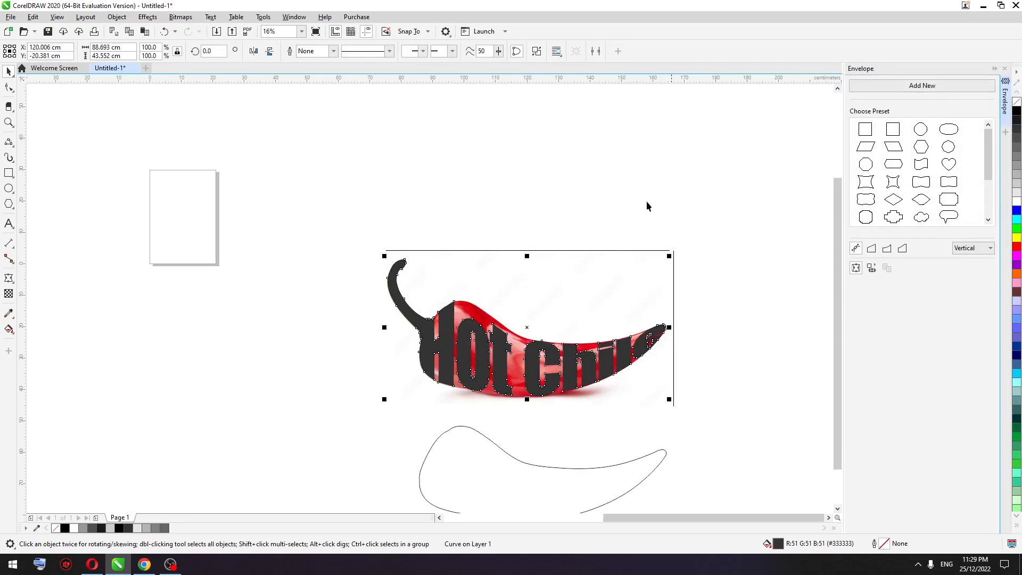
Step: PowerClip the pepper photo inside the welded lettering and stem shape
click(456, 203)
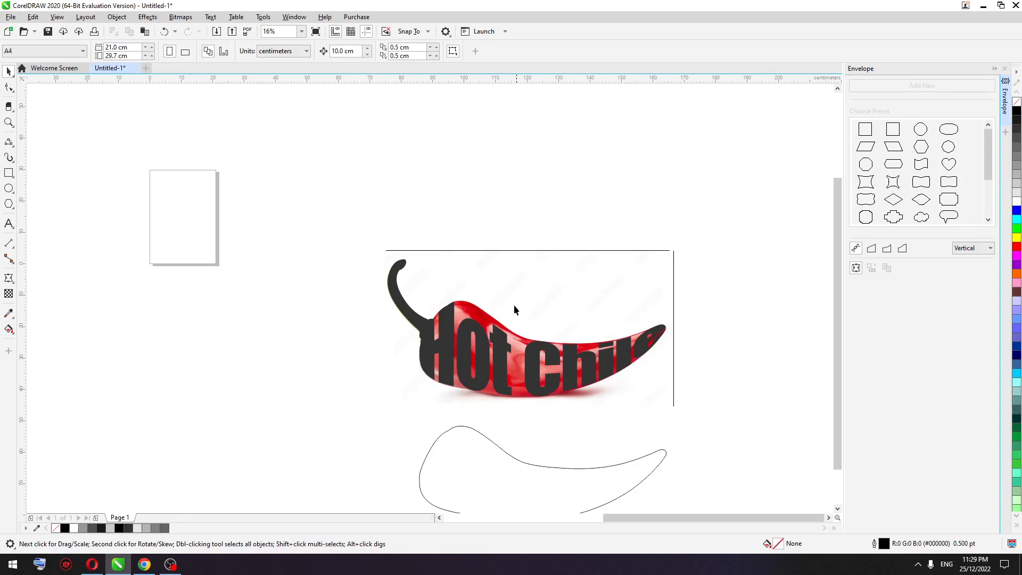
click(518, 318)
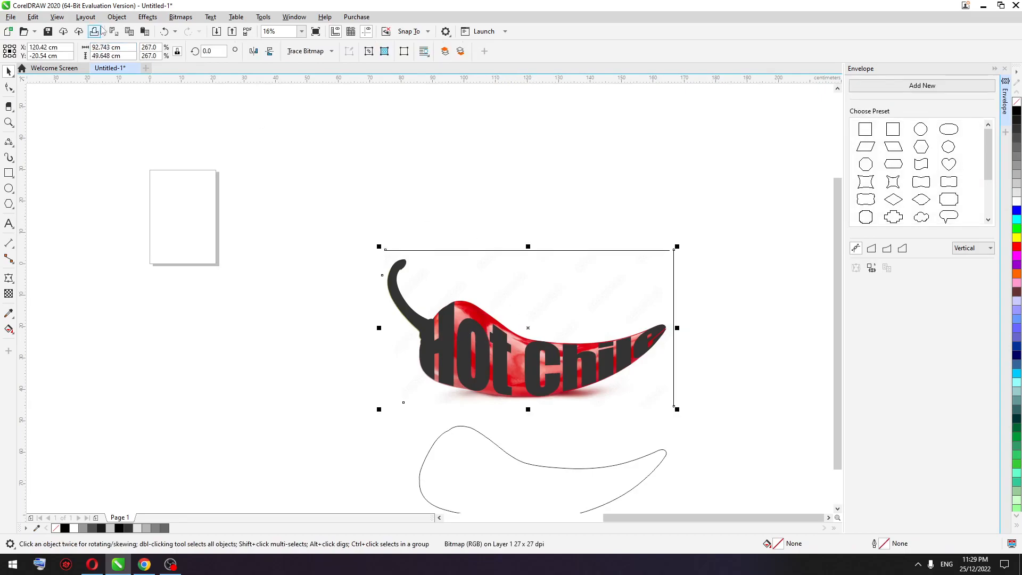
click(145, 17)
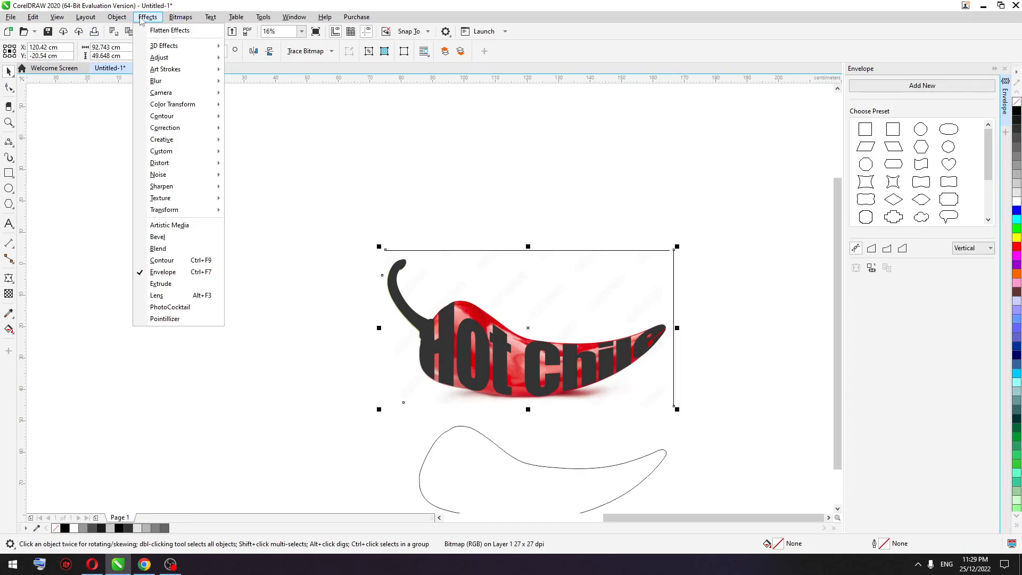
mouse_move(153, 60)
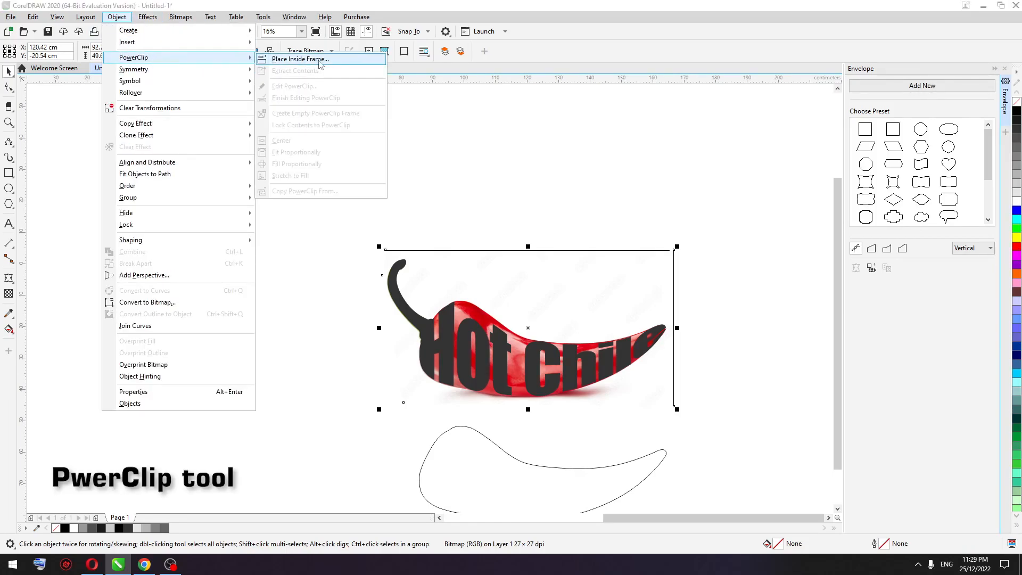
click(315, 59)
click(476, 331)
Step: Move the pepper outline curve aside over the page, and the photo-filled lettering up and to the right, centred at X 134.087, Y -5.762 cm
click(331, 228)
drag(305, 213, 775, 434)
scroll(503, 385, up, 1)
scroll(421, 361, down, 1)
drag(456, 359, 463, 316)
click(500, 457)
drag(500, 463, 185, 211)
click(341, 189)
drag(345, 171, 764, 411)
drag(509, 322, 547, 319)
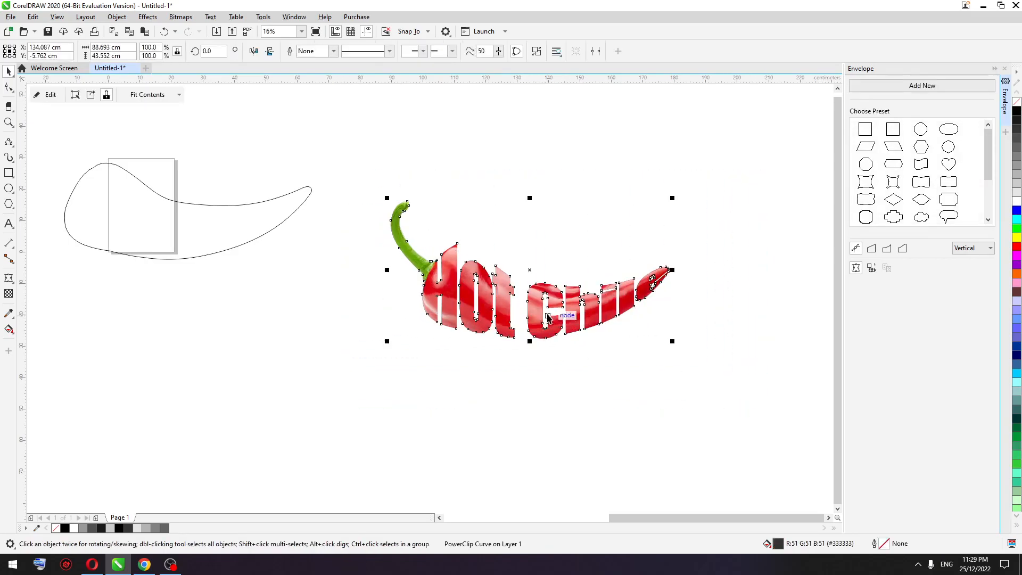
Step: Add a drop shadow to the photo-filled lettering, cast diagonally down and to the right
click(530, 249)
scroll(403, 208, up, 5)
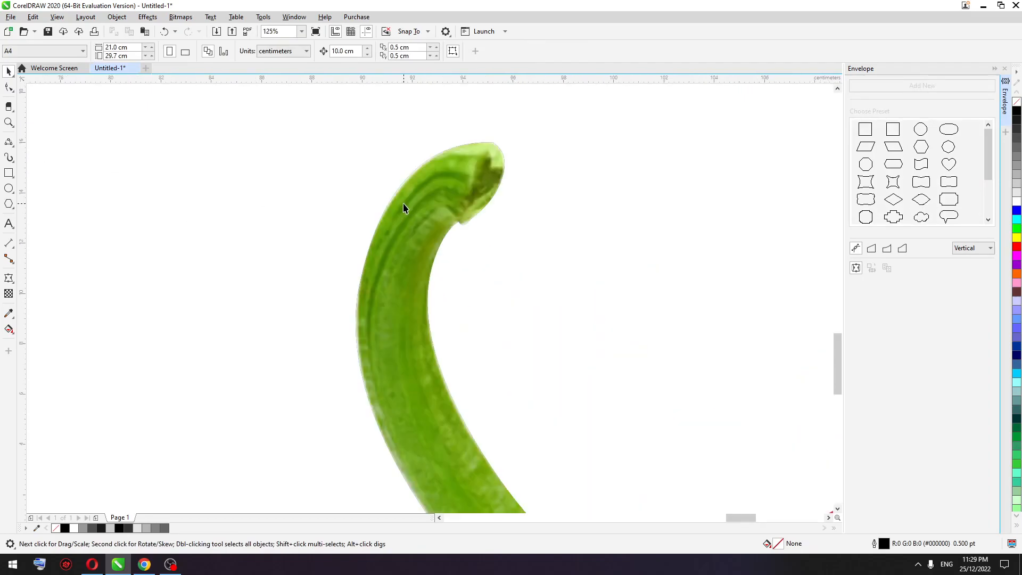
scroll(327, 206, down, 3)
click(401, 293)
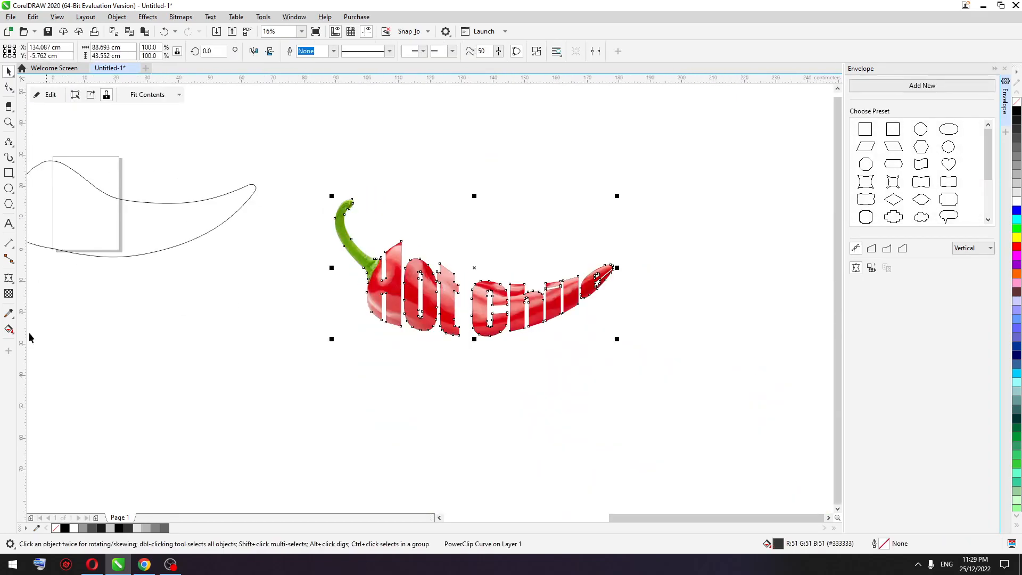
click(9, 280)
click(32, 276)
drag(524, 314, 592, 367)
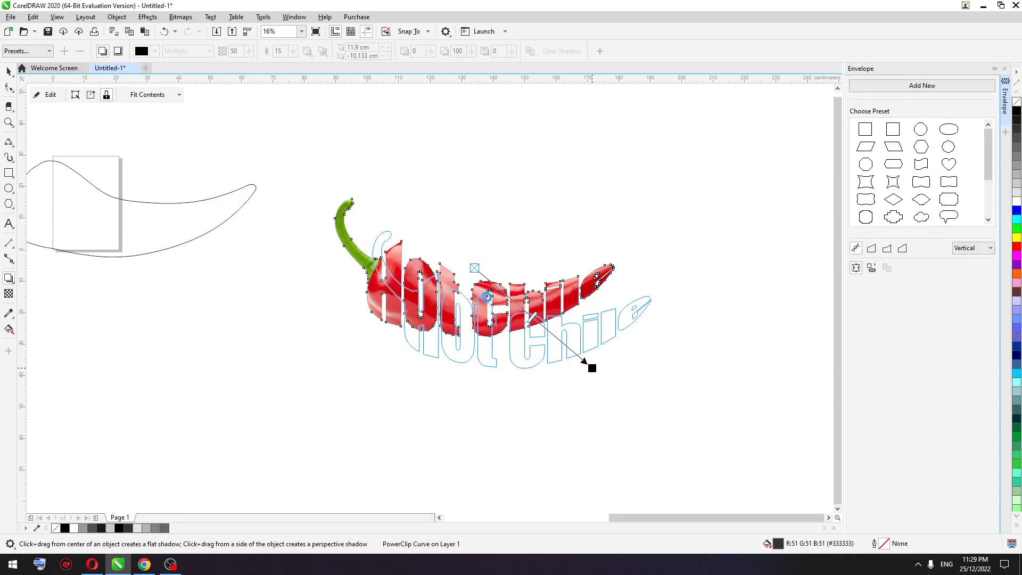
Step: Turn the shadow into a perspective shadow anchored at the lettering's bottom centre, cast straight up at angle 90 with extent 50
drag(474, 268, 474, 337)
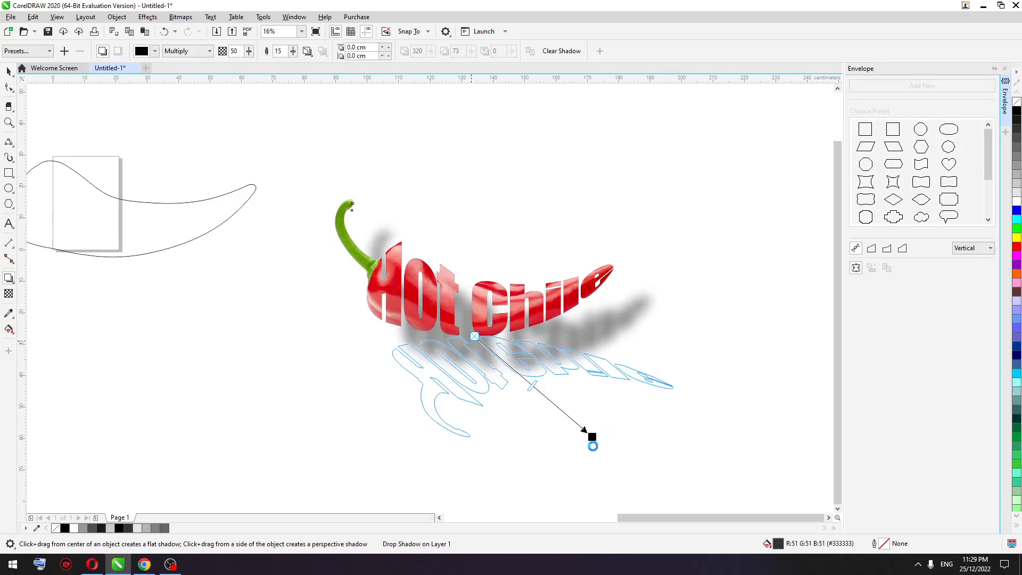
drag(593, 438, 474, 268)
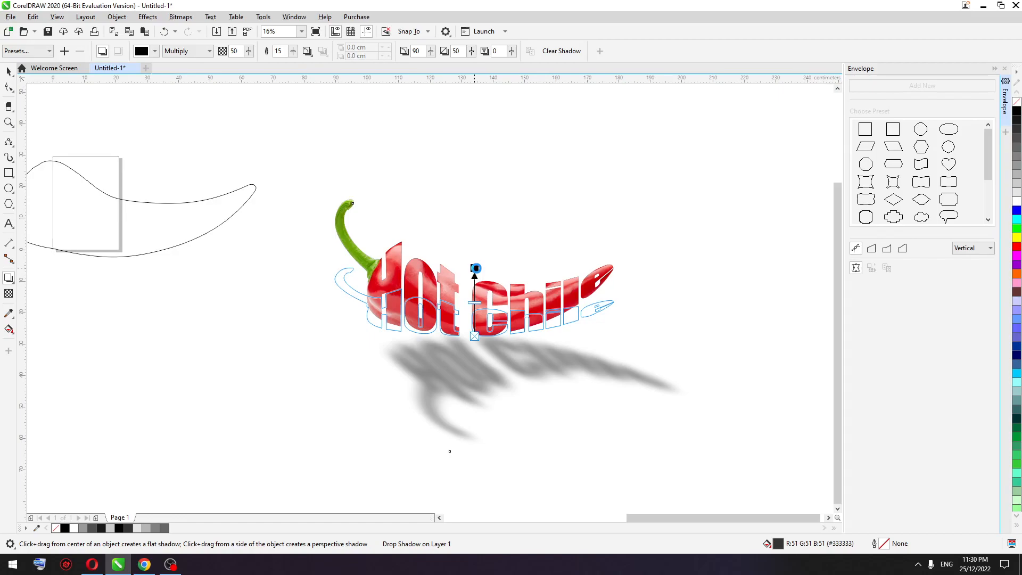
drag(476, 268, 475, 269)
Step: Set the drop shadow's opacity to 60 and its feathering to 24
click(249, 51)
click(257, 69)
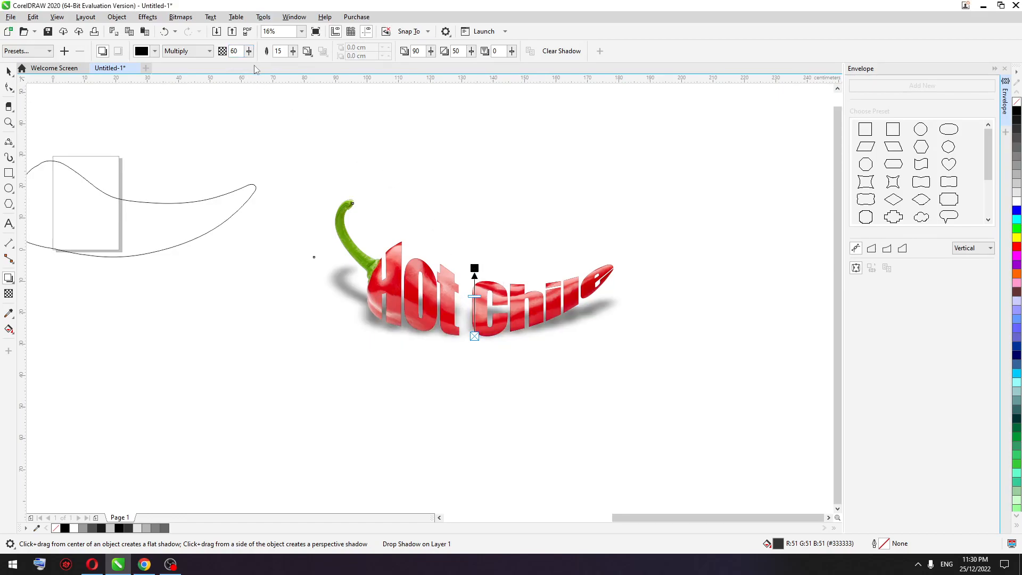
click(293, 51)
drag(299, 65, 298, 65)
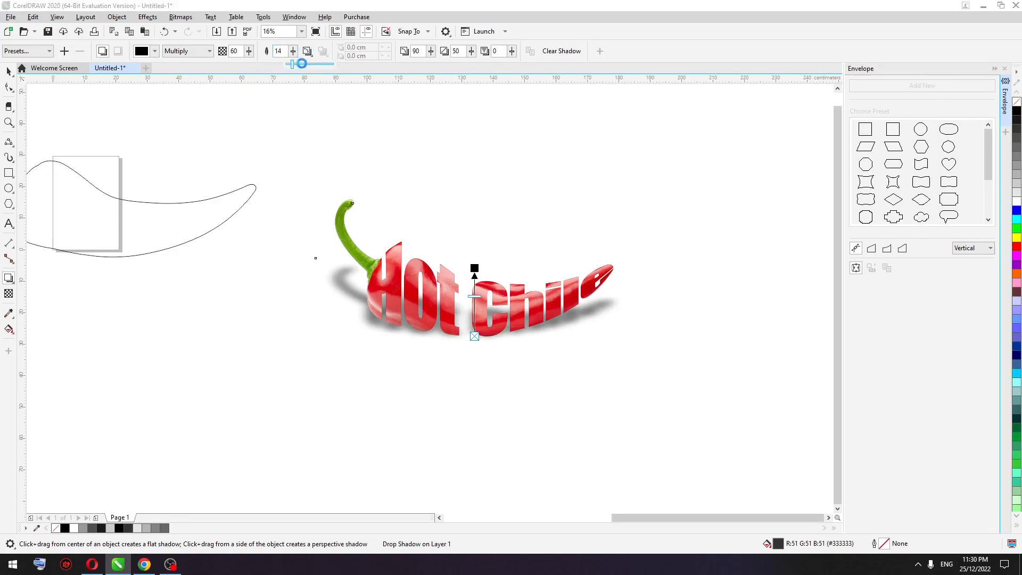
click(302, 63)
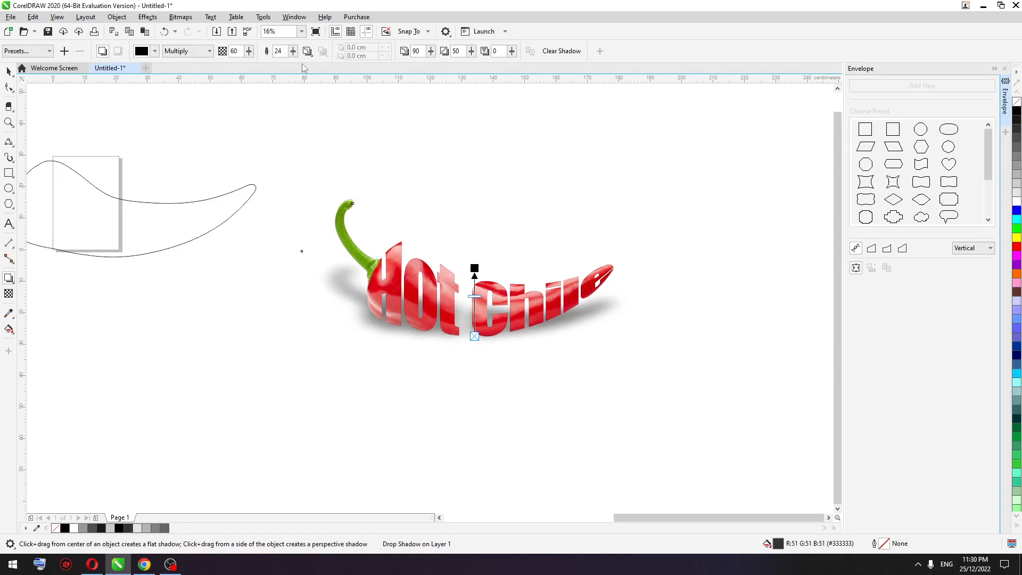
Step: Scale the lettering and its shadow together to about 173 % and move them up and to the right, clear of the pepper outline
click(8, 70)
drag(284, 164, 652, 367)
scroll(606, 352, down, 1)
drag(542, 329, 651, 353)
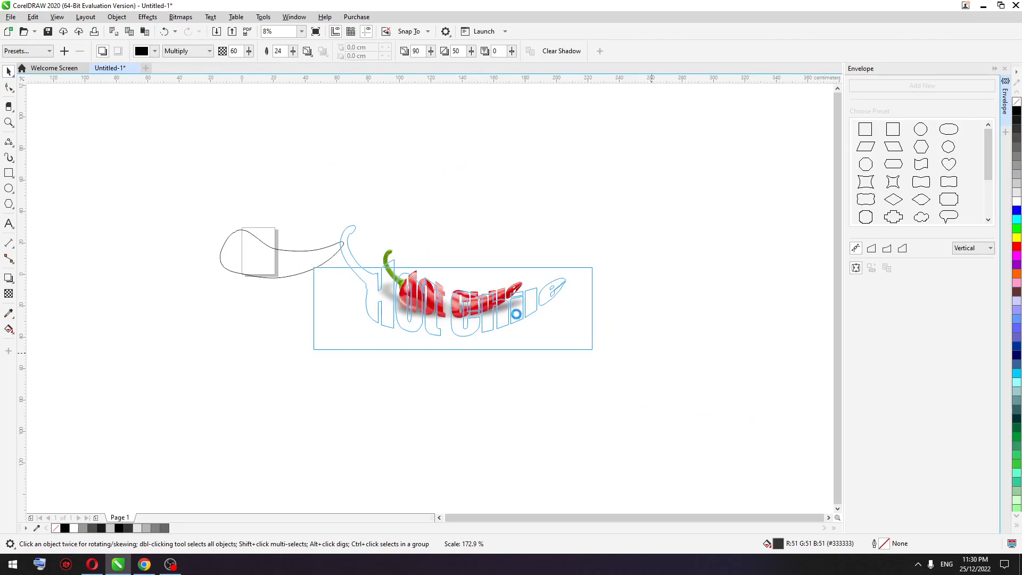
drag(460, 305, 524, 284)
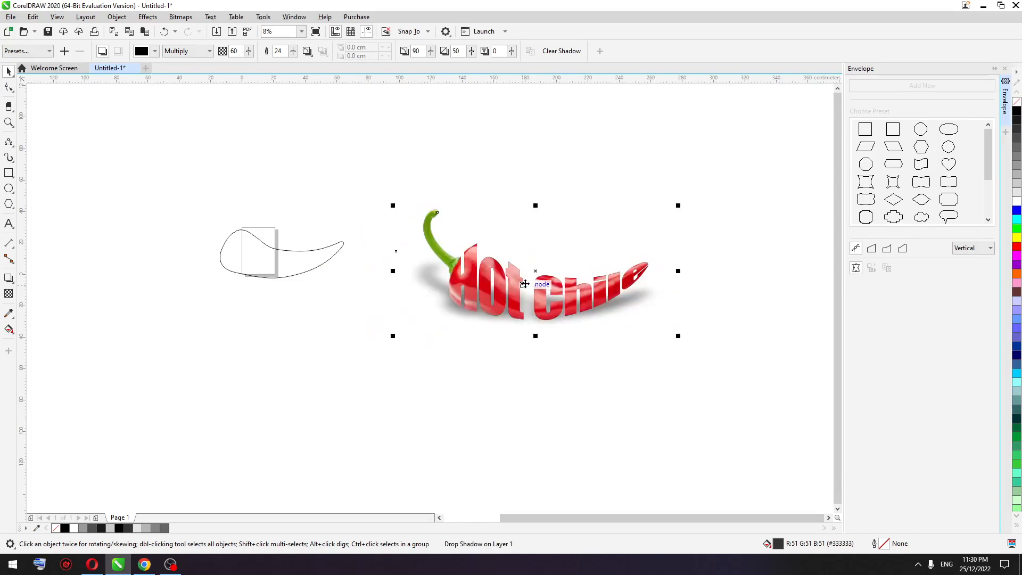
Step: Close the Envelope docker and examine the finished lettering in a full-screen preview
key(z)
drag(381, 174, 734, 390)
drag(104, 115, 712, 453)
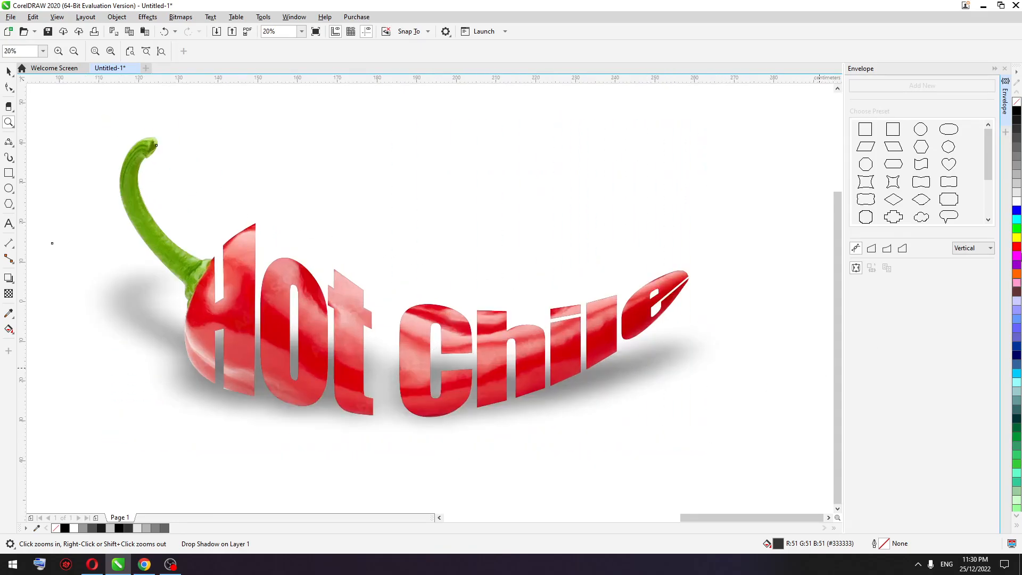
click(1005, 69)
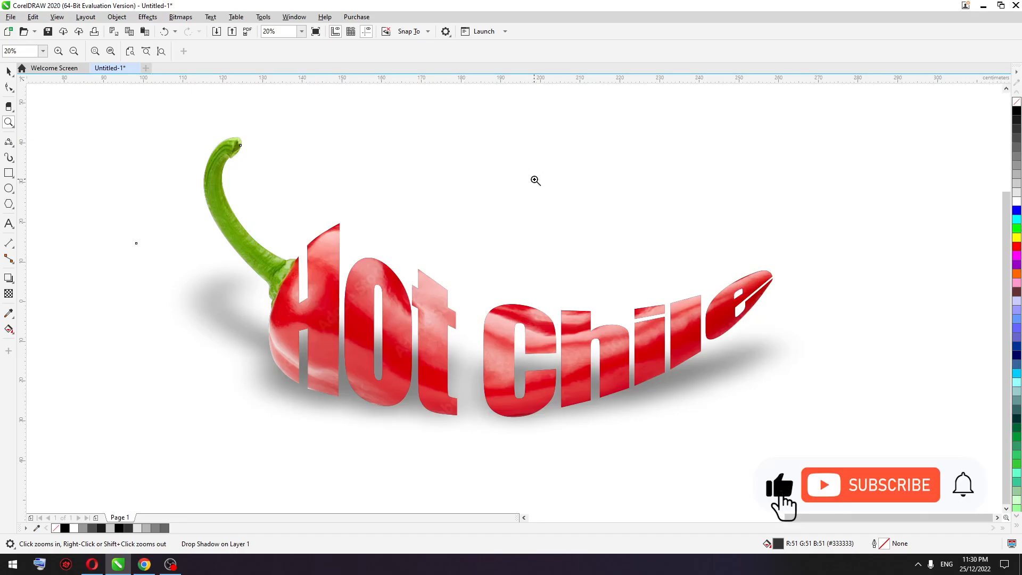
key(F9)
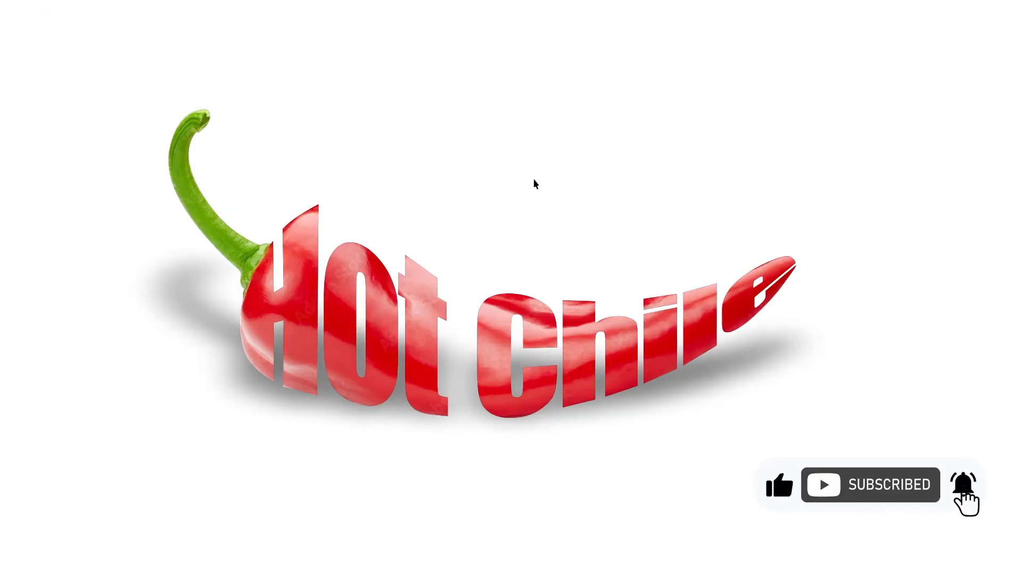